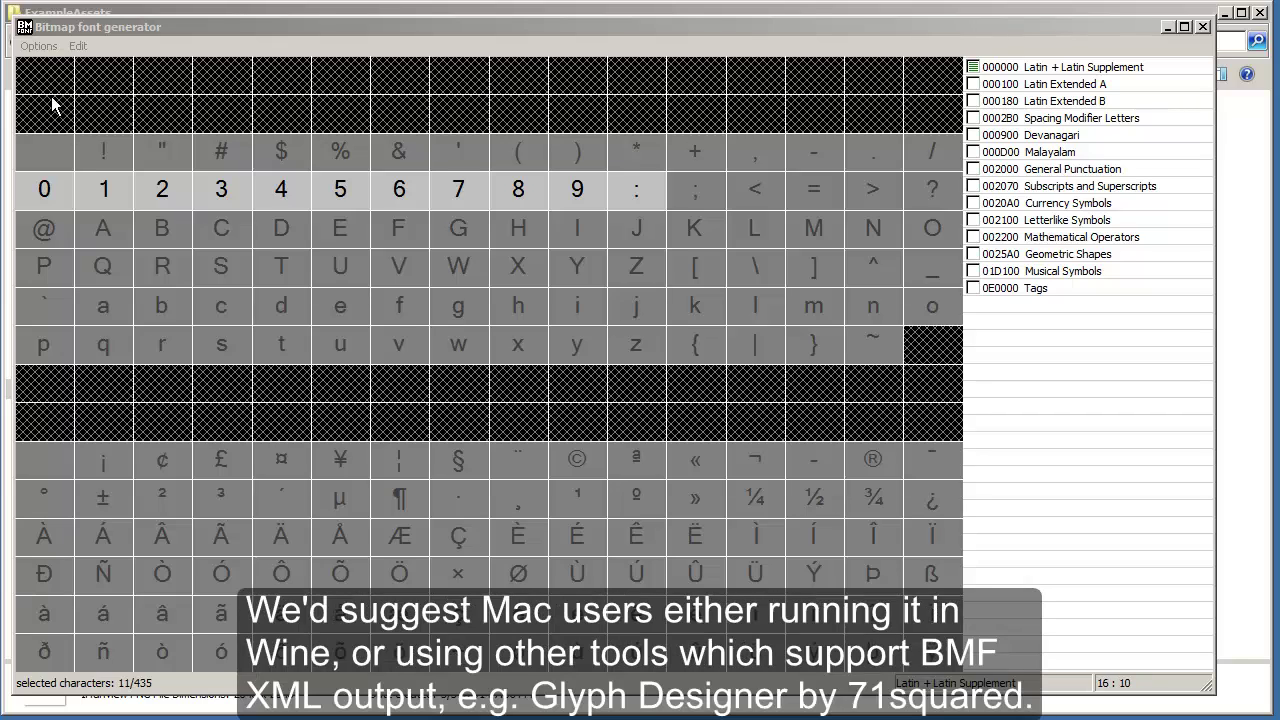
# Open the Options menu in Bitmap Font Generator
pyautogui.click(40, 47)
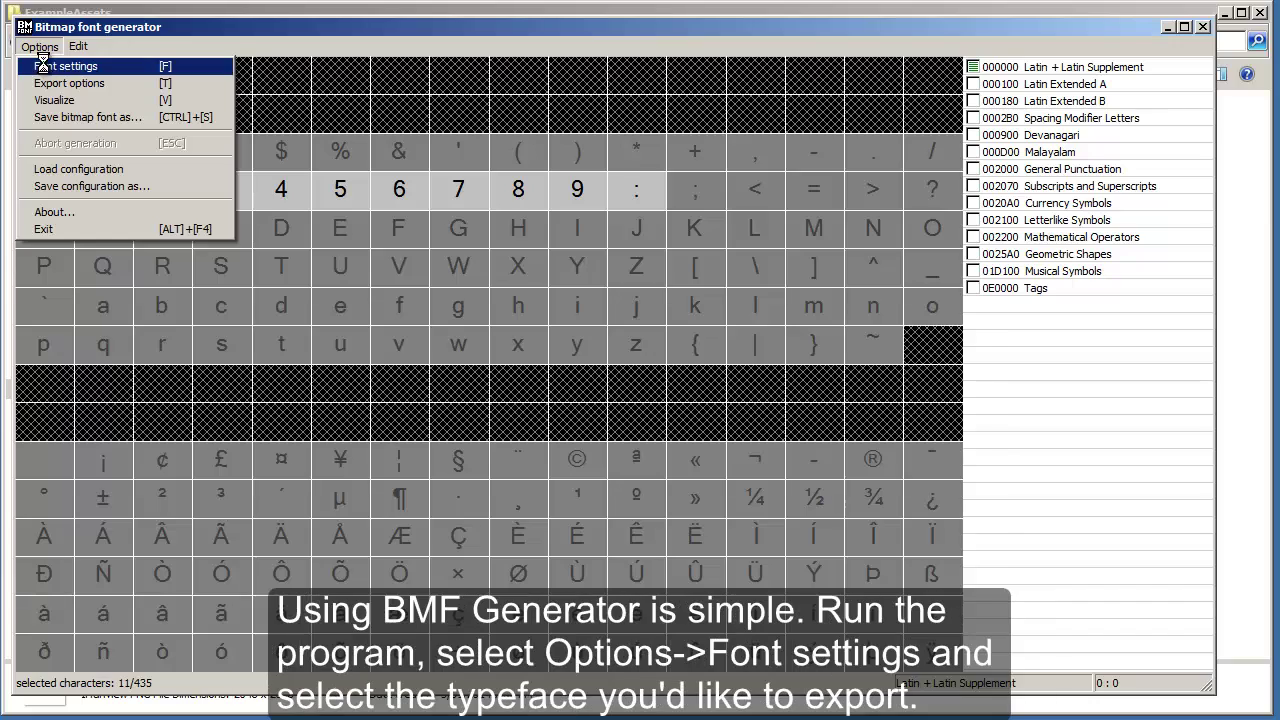
# Change the font settings to 'klingon font' at size 64 px
pyautogui.click(60, 66)
pyautogui.click(241, 124)
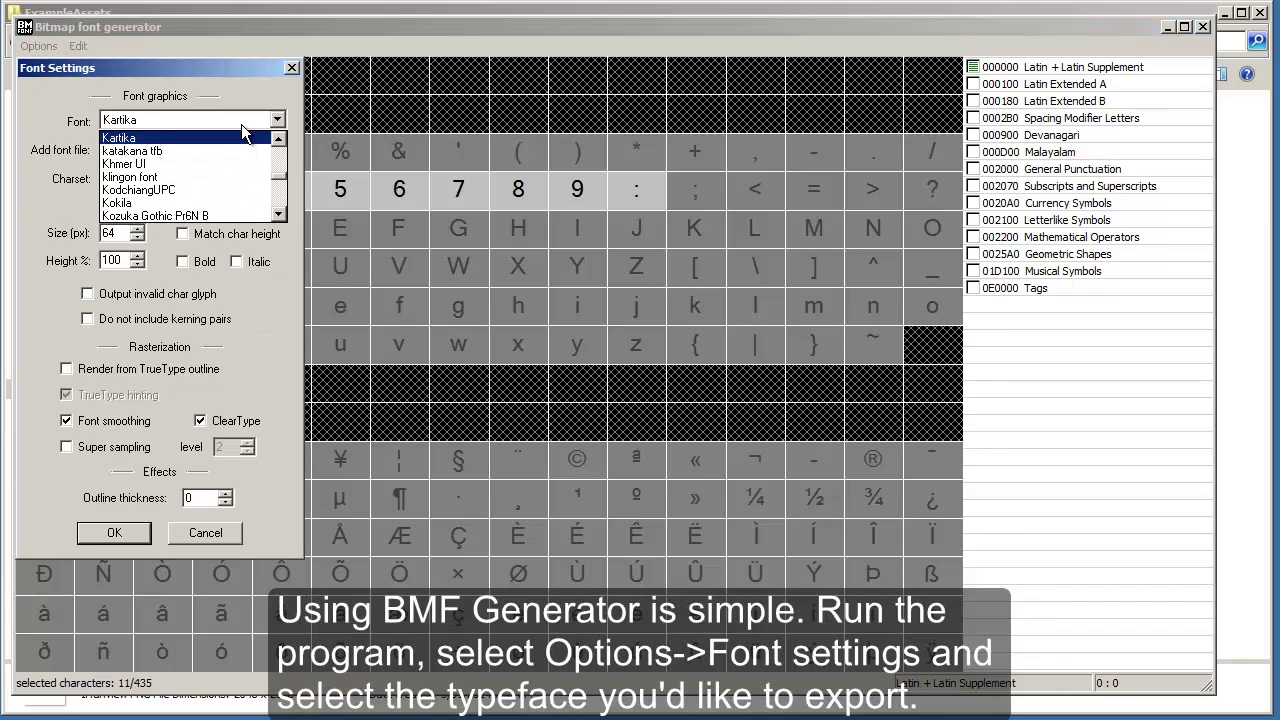
pyautogui.click(213, 176)
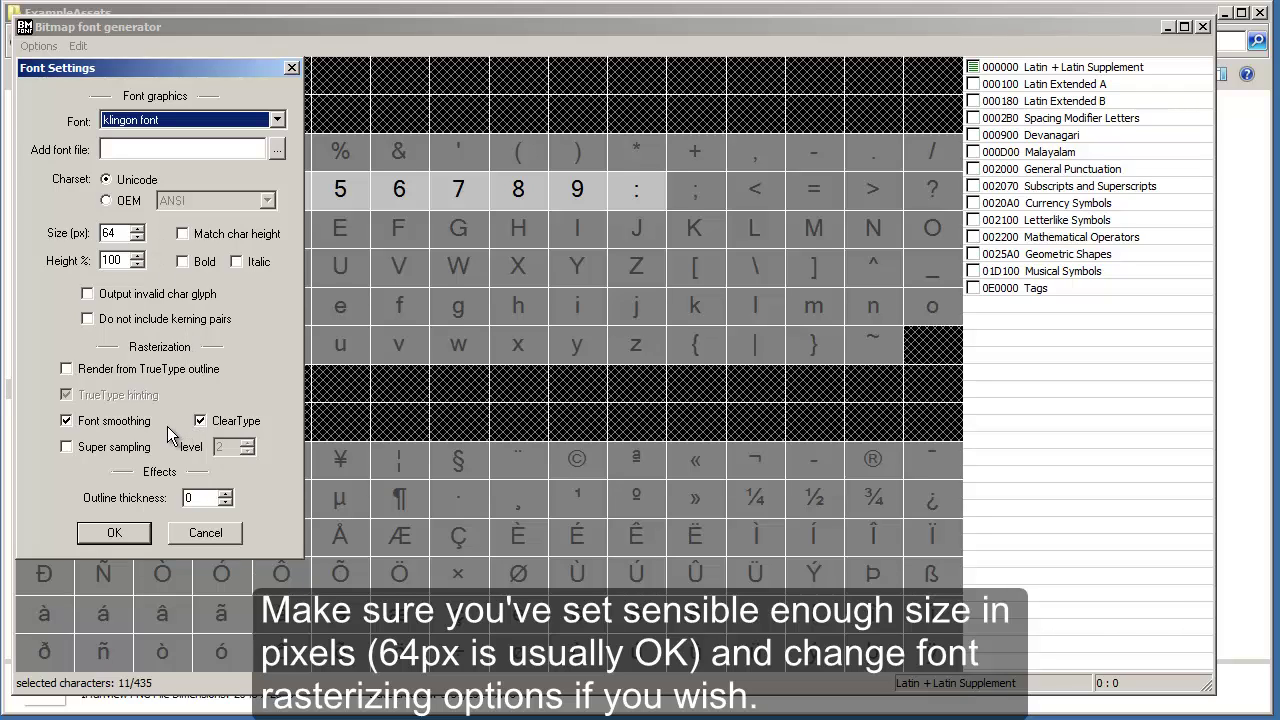
pyautogui.click(140, 533)
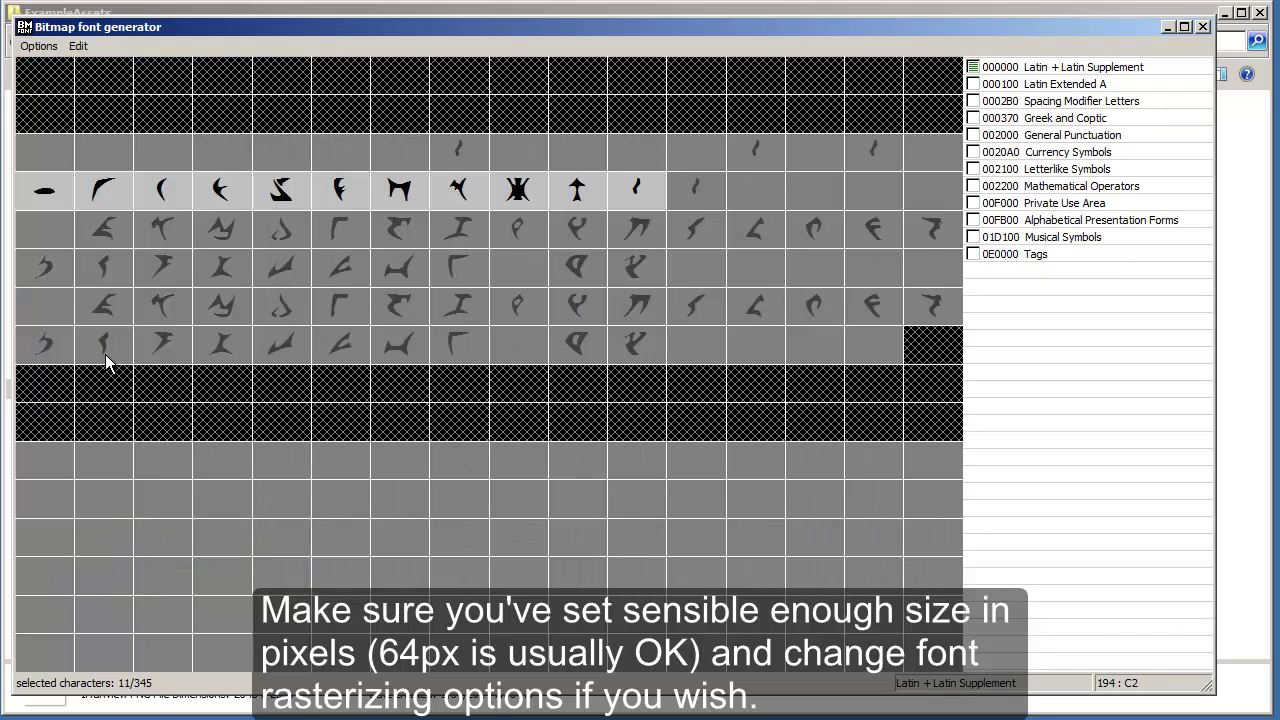
# Clear the digit selection and hand-pick 37 Klingon glyphs across the first three rows
pyautogui.click(78, 46)
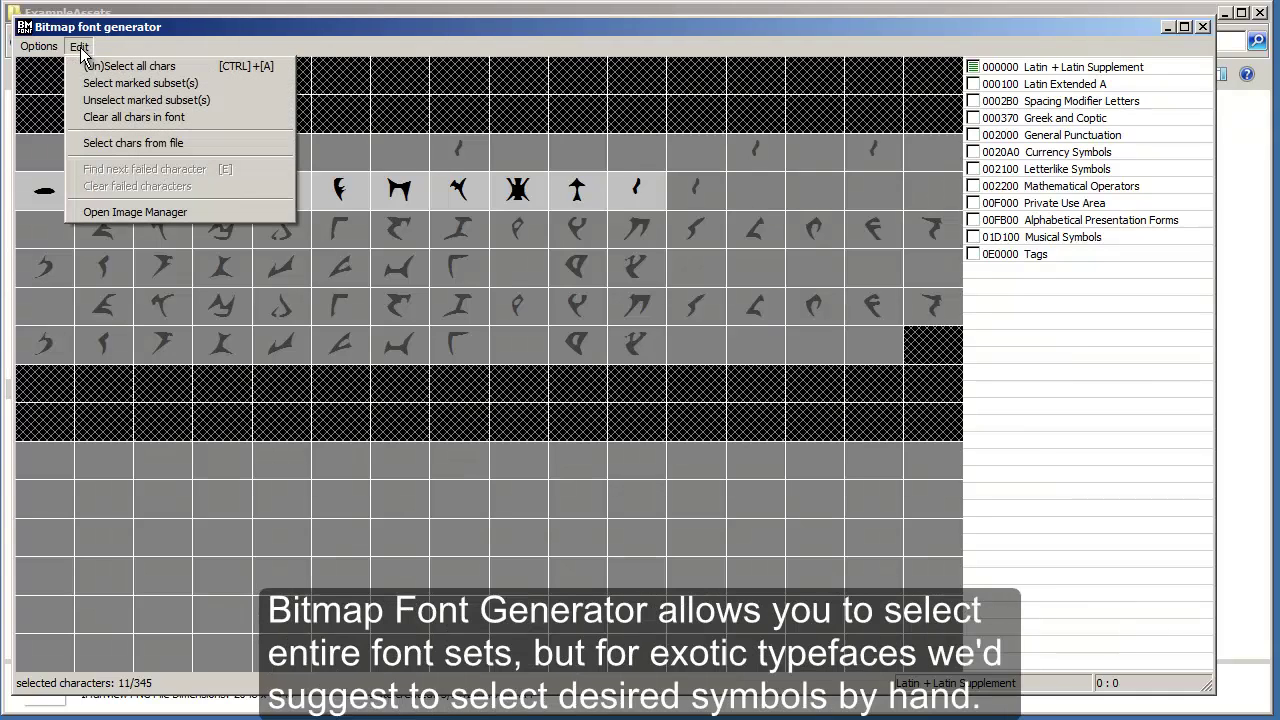
pyautogui.click(107, 70)
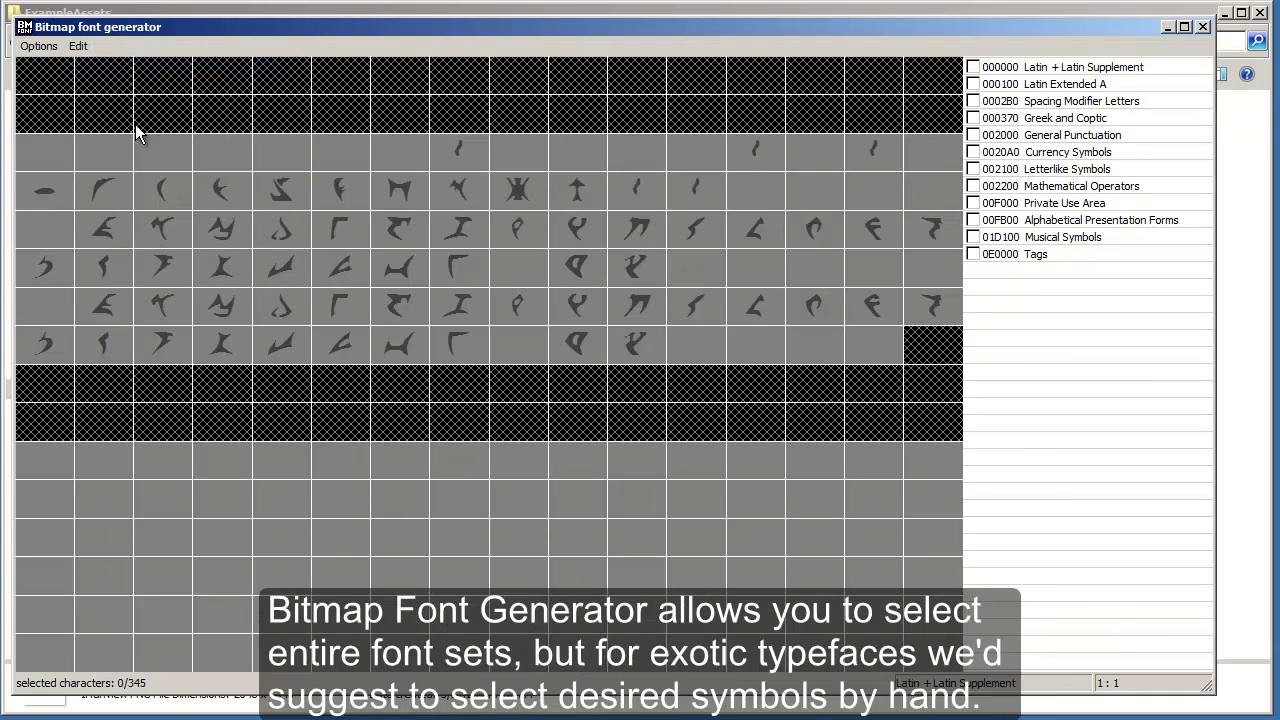
pyautogui.click(47, 190)
pyautogui.click(103, 190)
pyautogui.moveTo(198, 185); pyautogui.dragTo(650, 190)
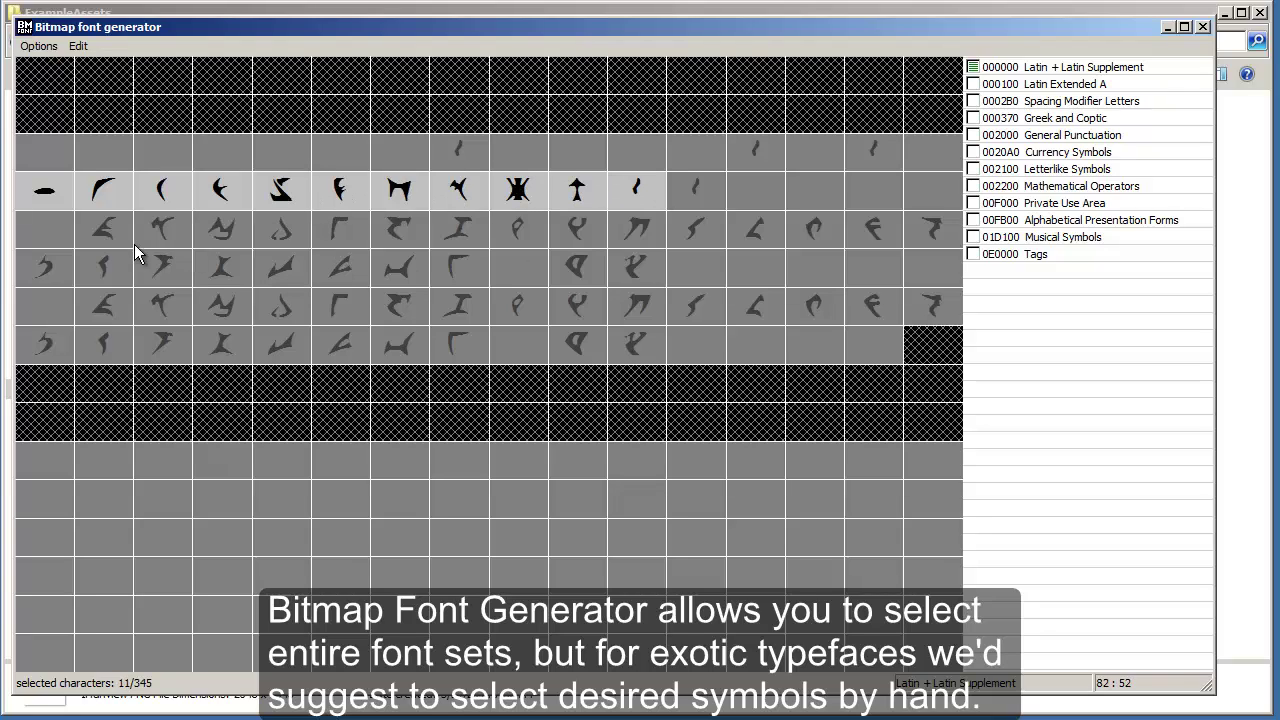
pyautogui.moveTo(120, 238); pyautogui.dragTo(920, 240)
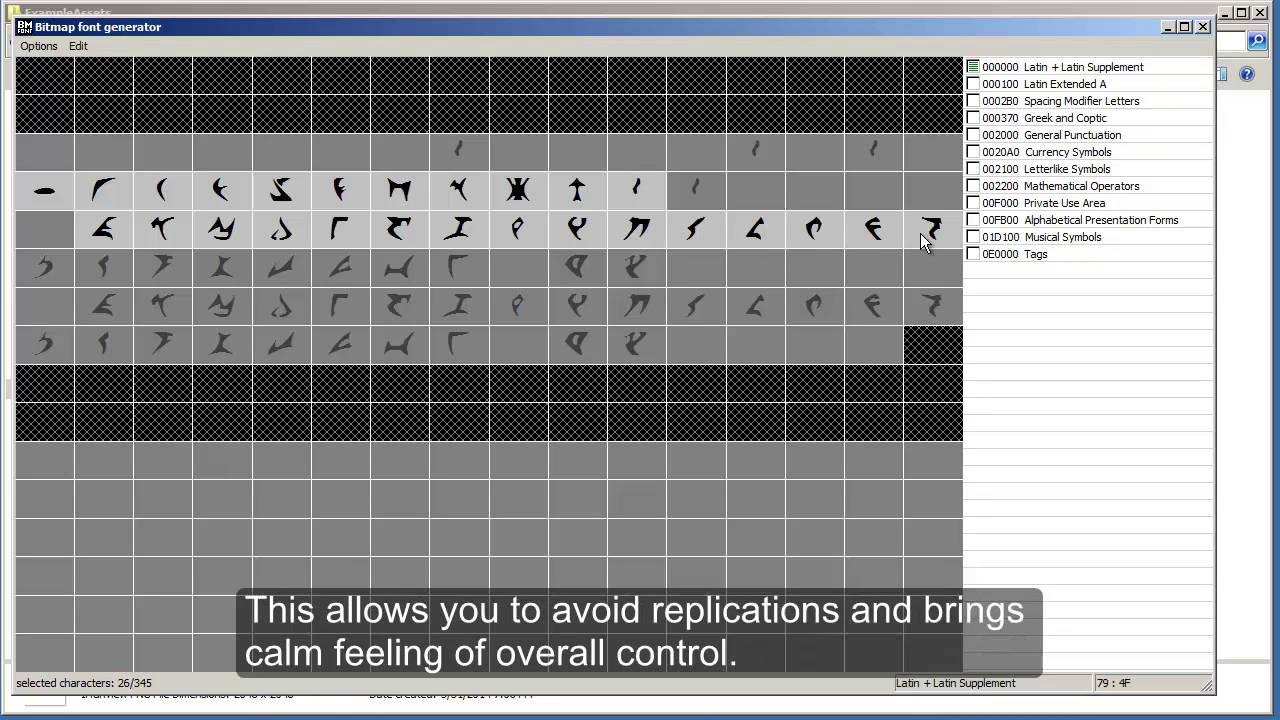
pyautogui.moveTo(40, 268); pyautogui.dragTo(620, 276)
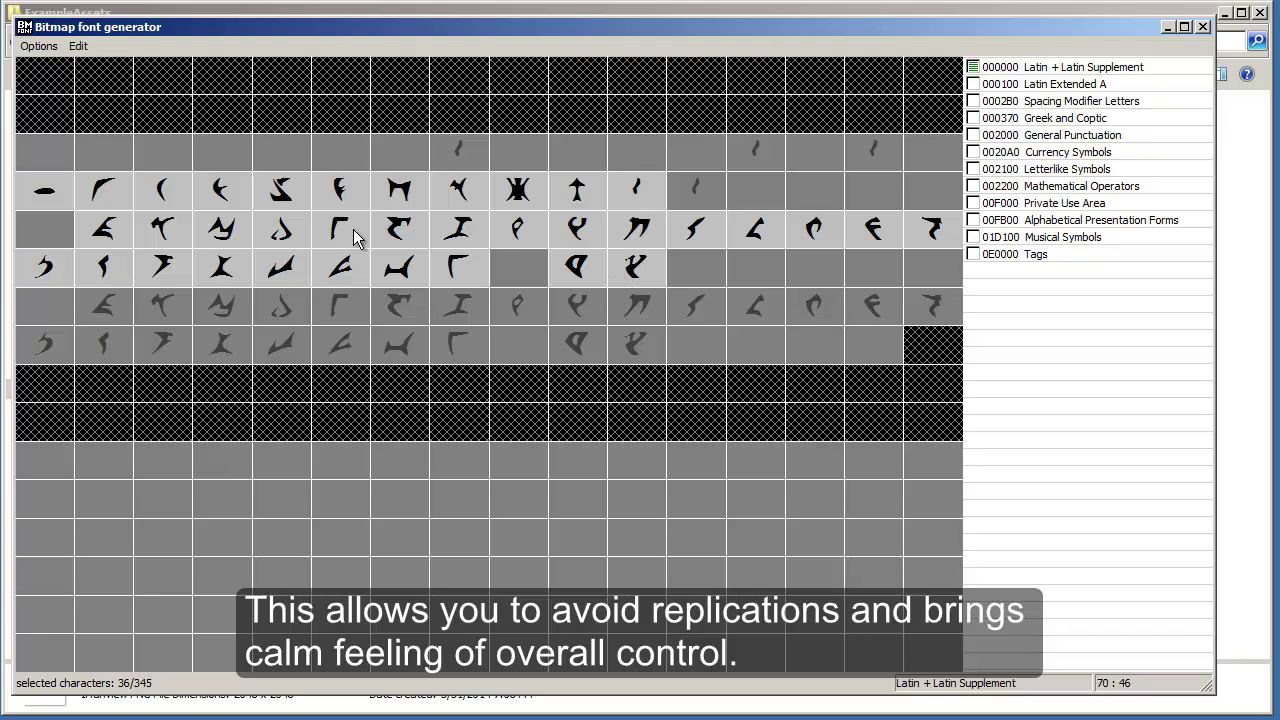
pyautogui.click(422, 150)
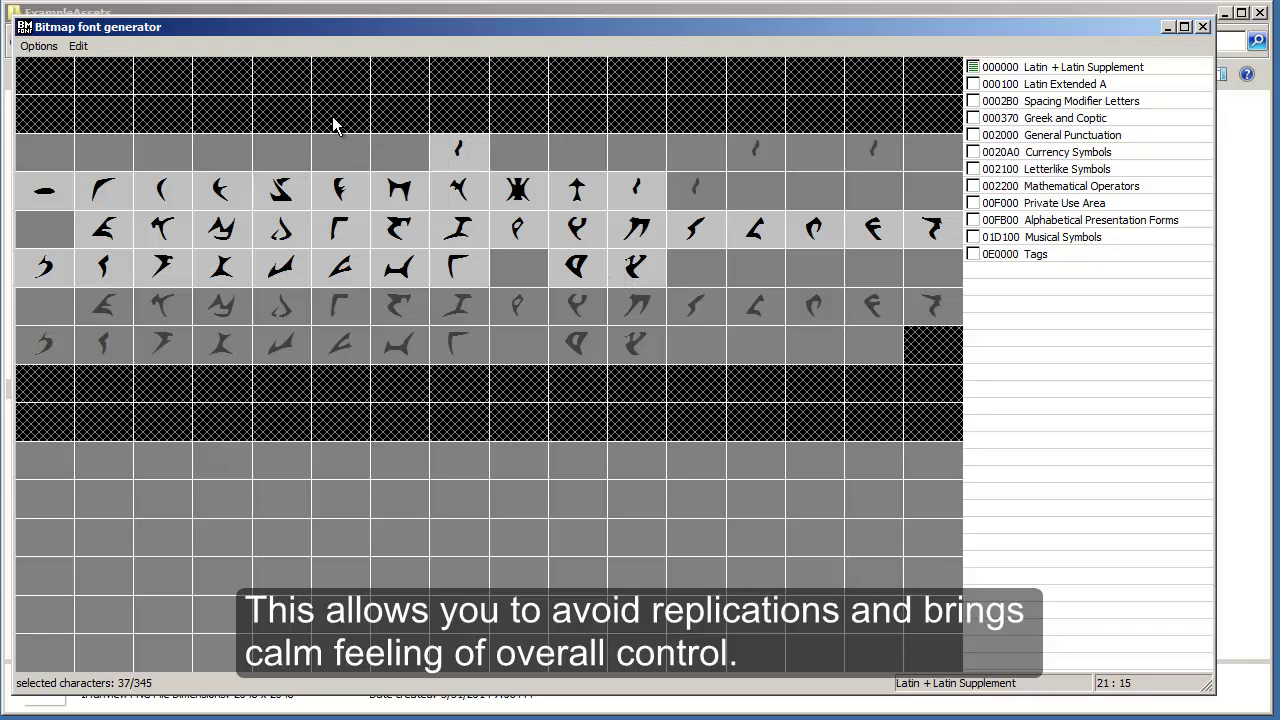
# Set export to 'White text on black' with glyph in alpha, XML descriptor and 2048×2048 PNG
pyautogui.click(39, 46)
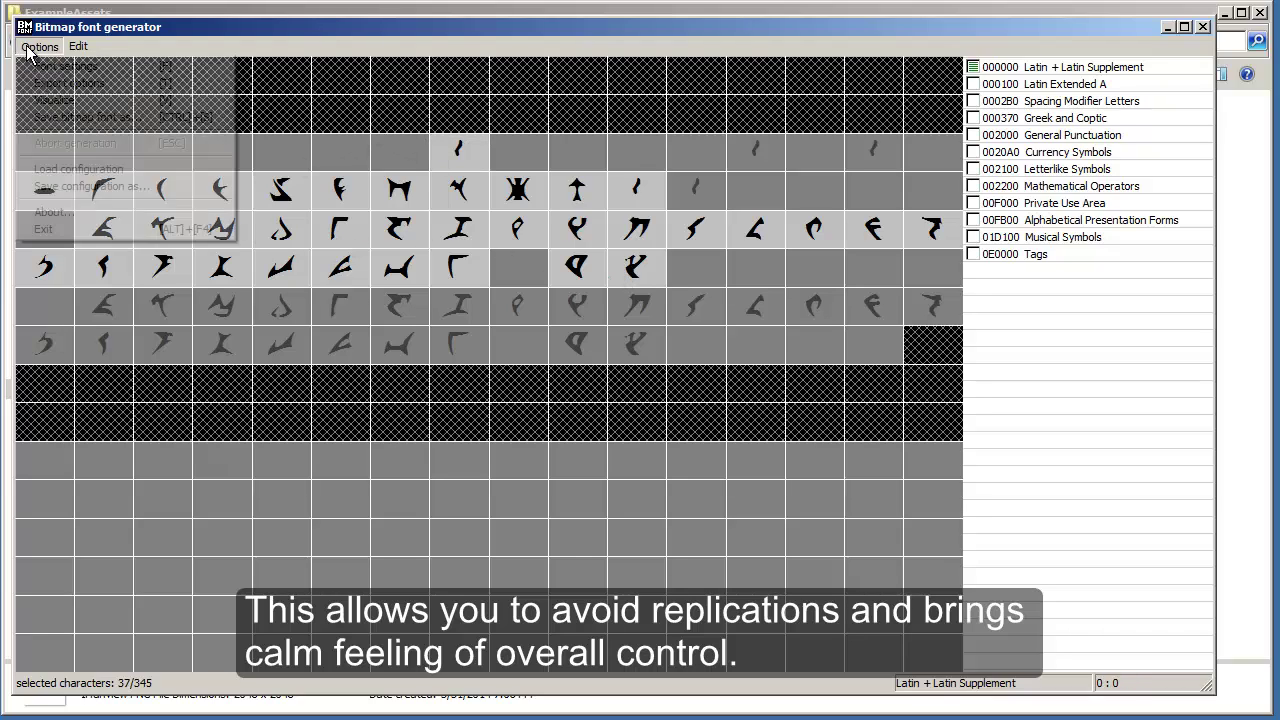
pyautogui.click(63, 87)
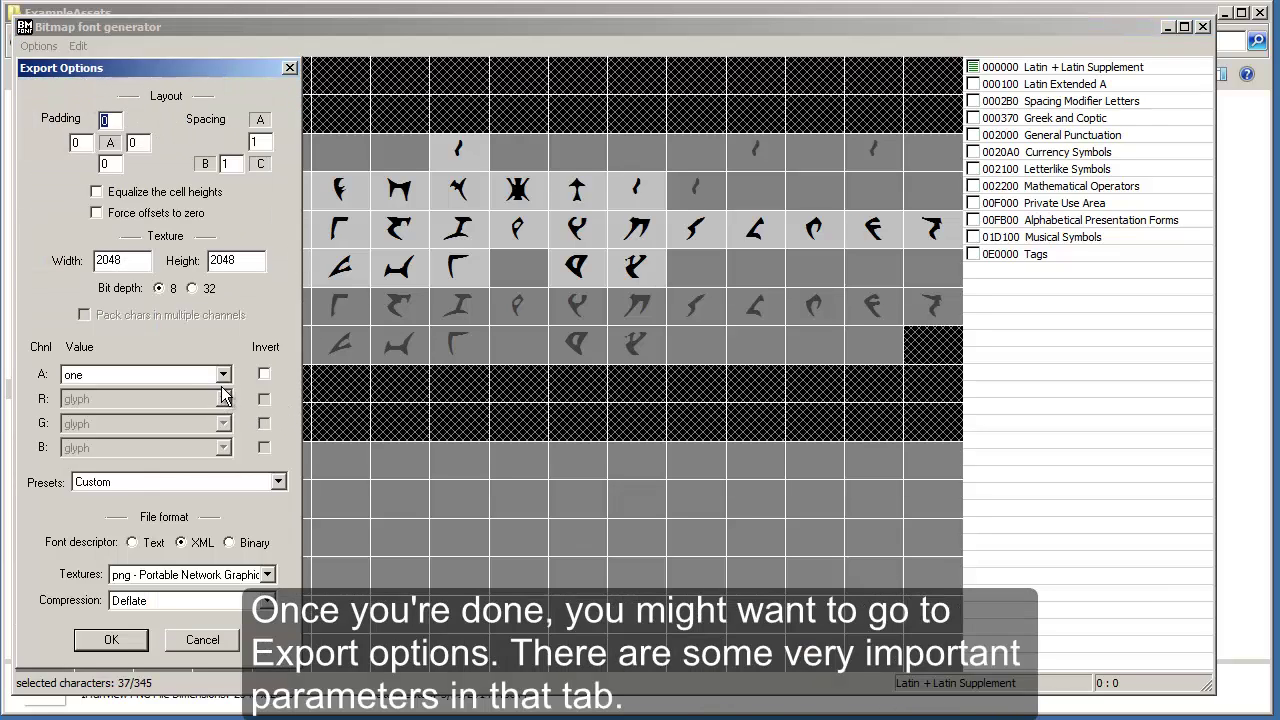
pyautogui.click(278, 482)
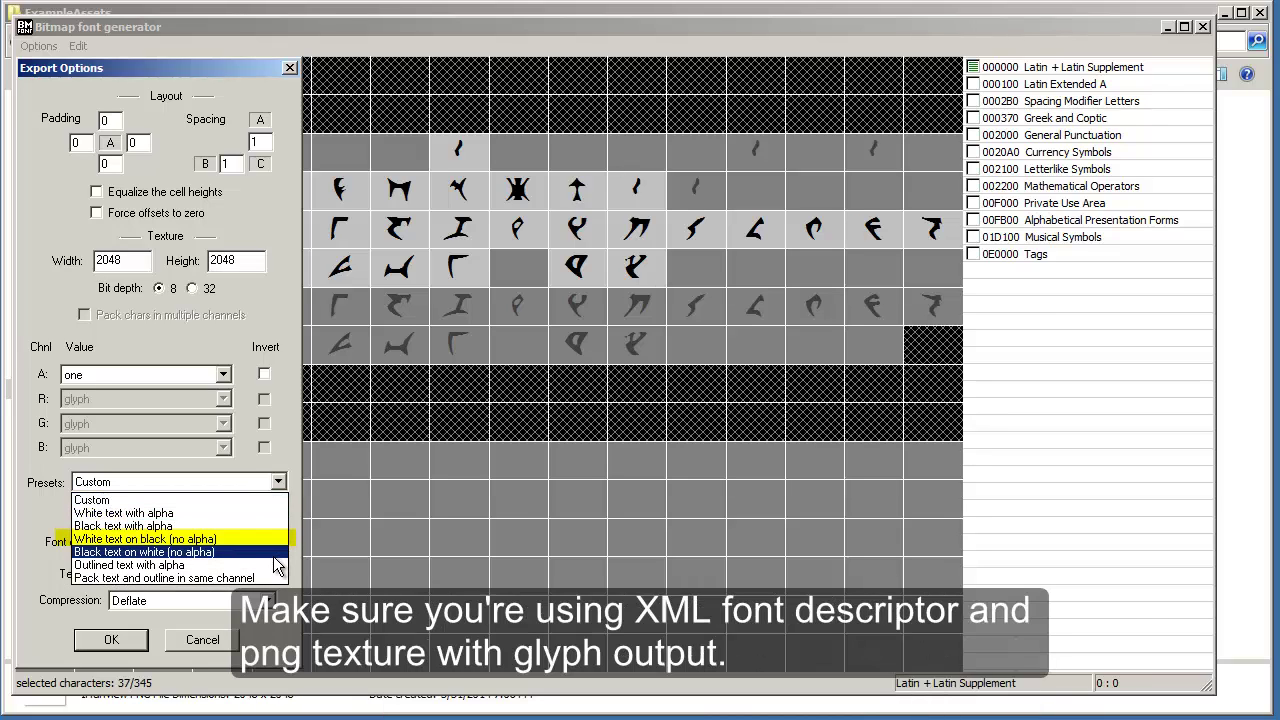
pyautogui.click(275, 540)
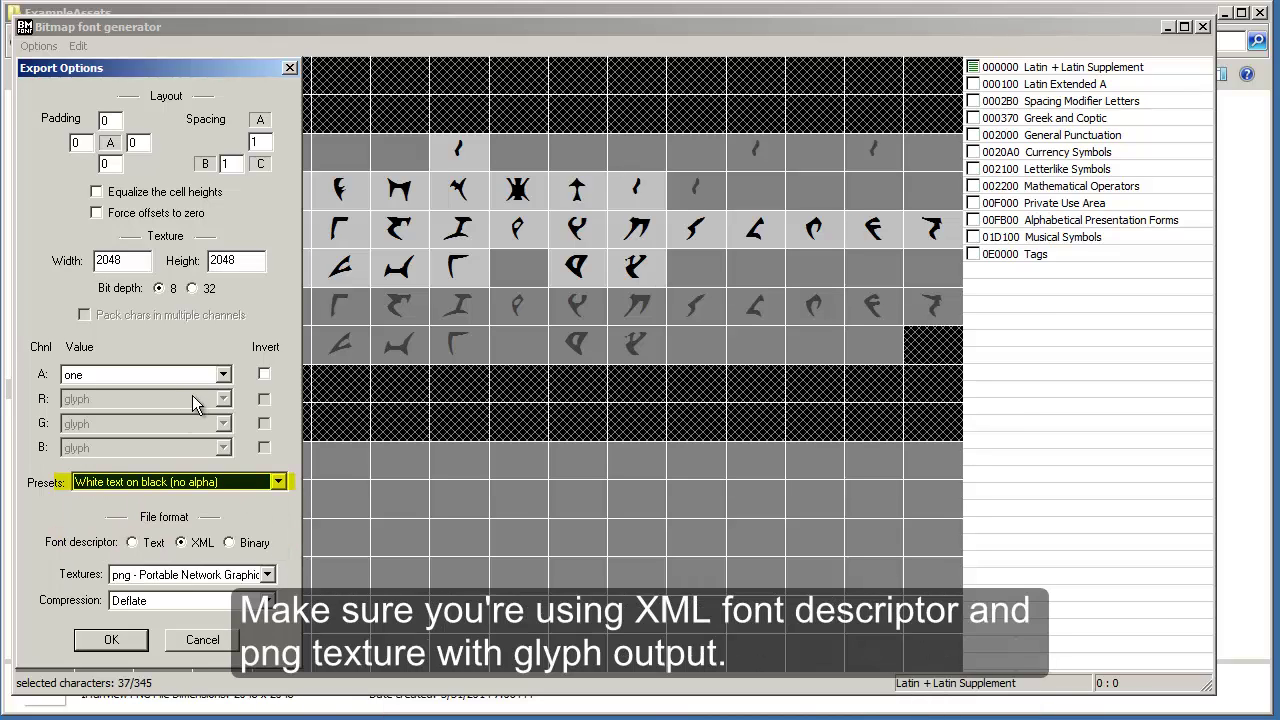
pyautogui.click(222, 376)
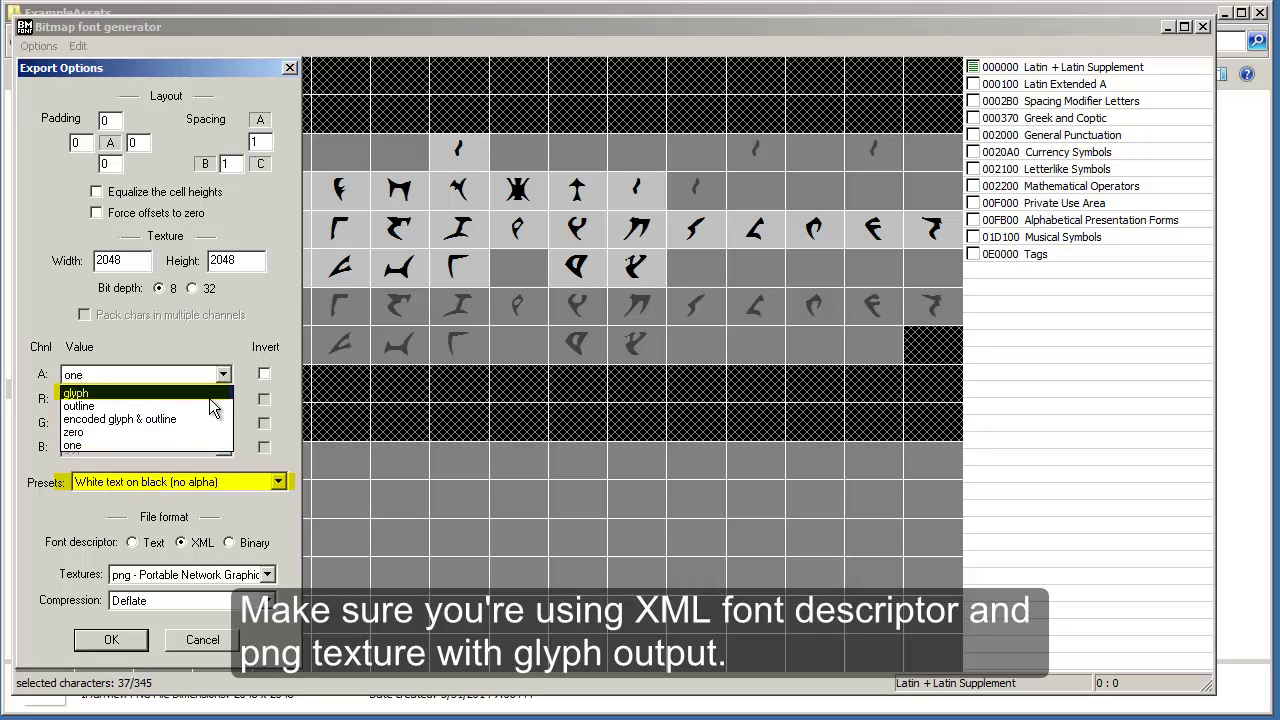
pyautogui.click(209, 398)
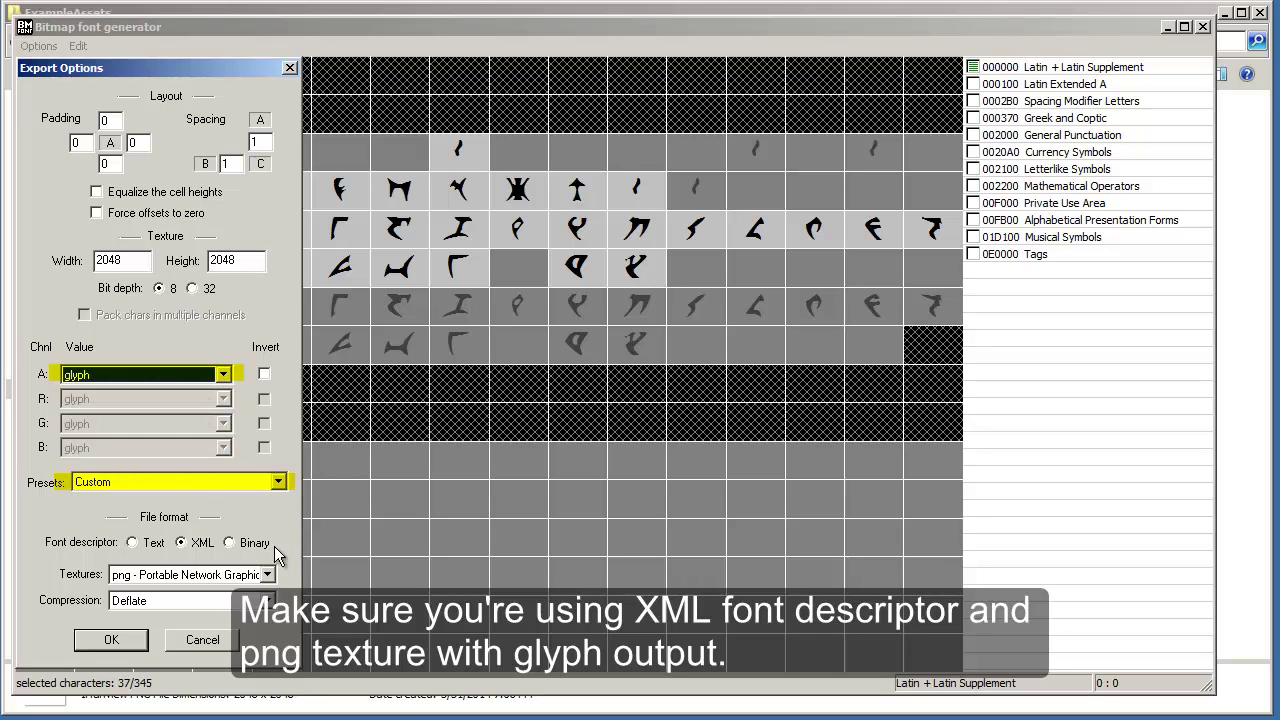
pyautogui.click(181, 543)
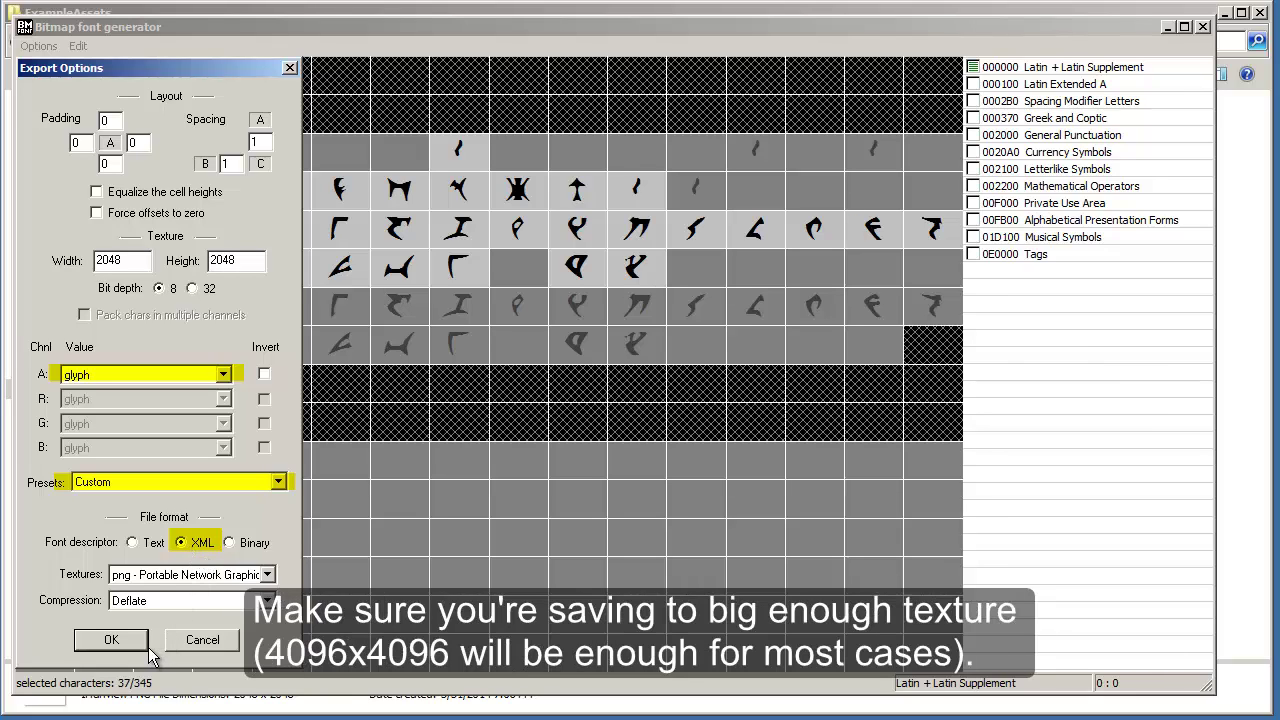
pyautogui.doubleClick(130, 258)
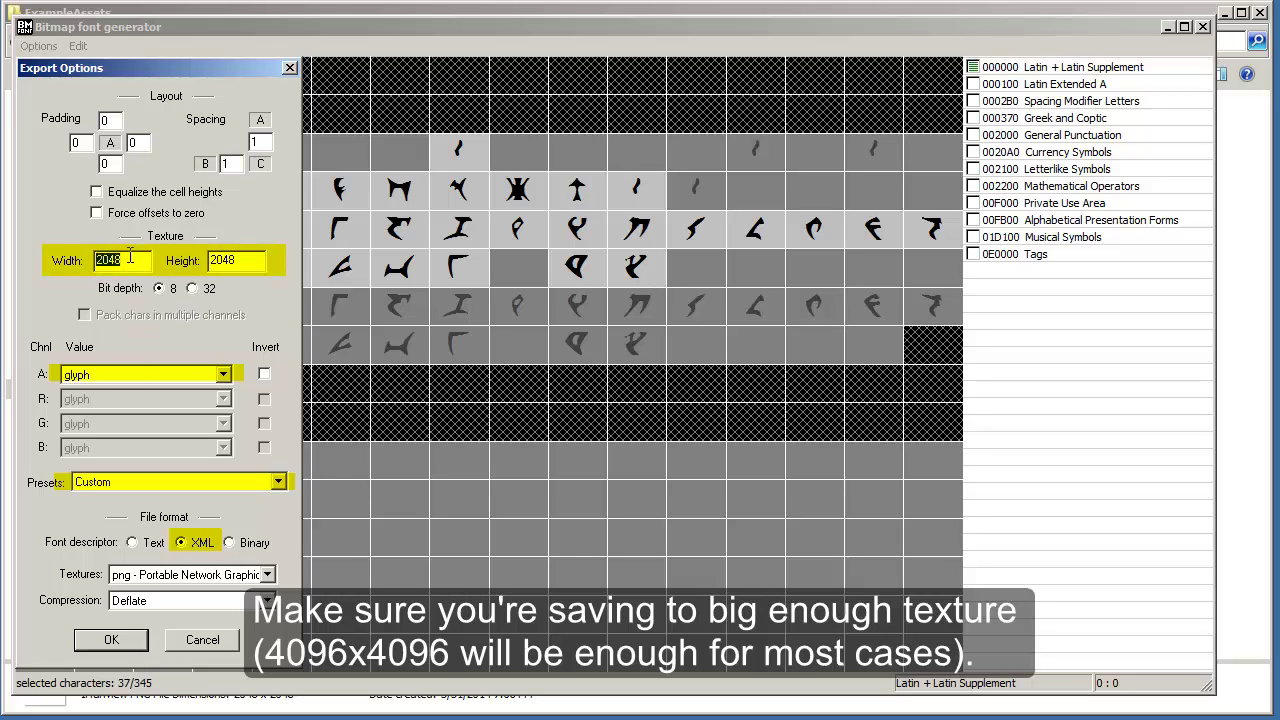
pyautogui.doubleClick(216, 262)
pyautogui.doubleClick(126, 262)
pyautogui.click(242, 262)
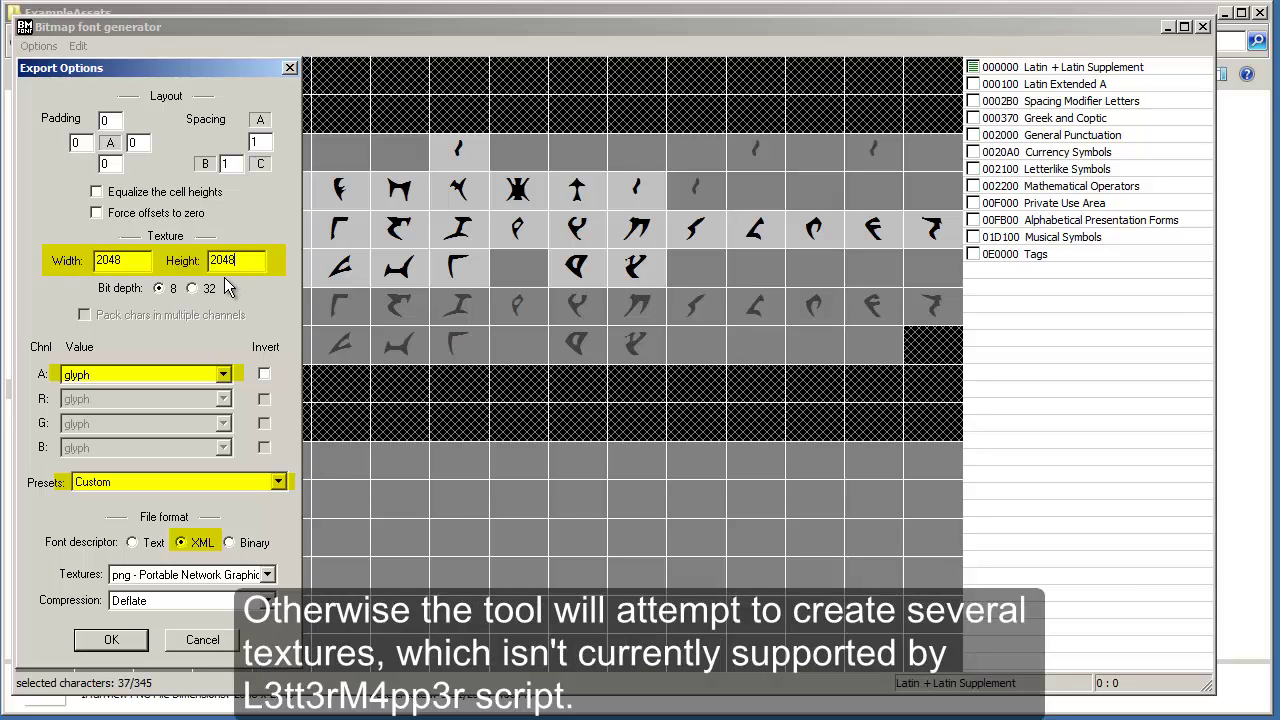
pyautogui.click(145, 638)
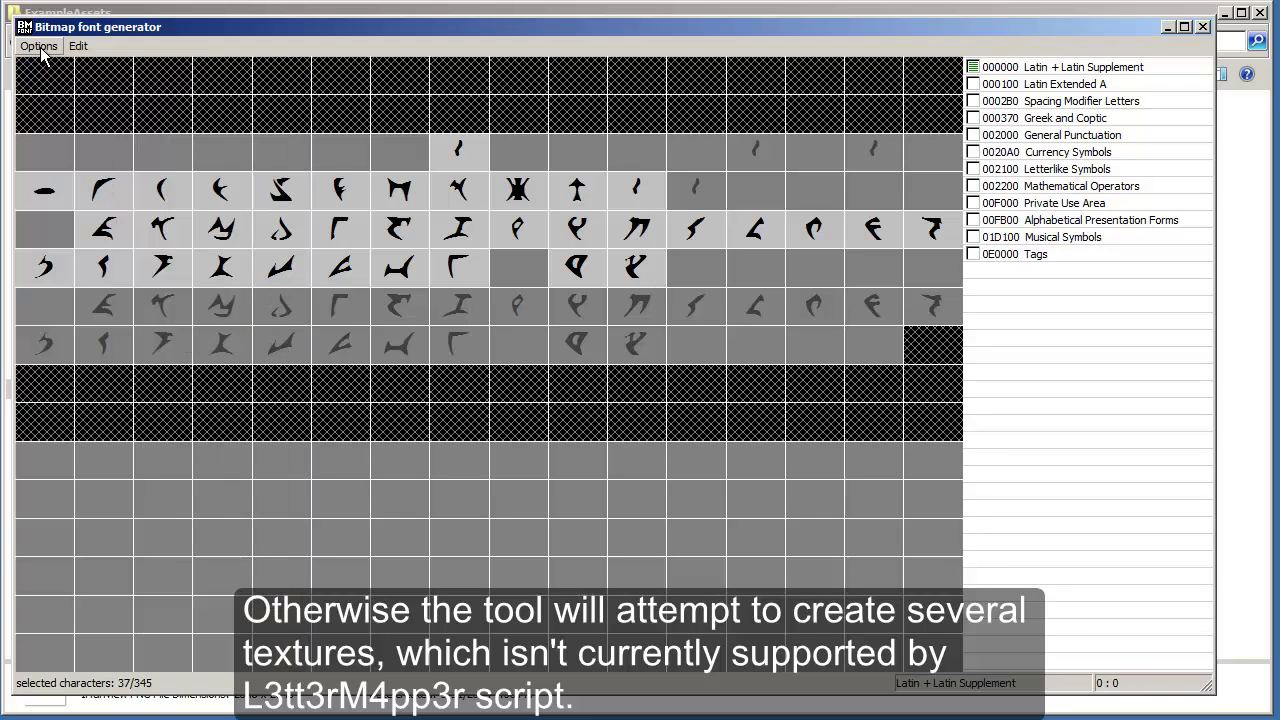
pyautogui.click(40, 47)
pyautogui.click(60, 100)
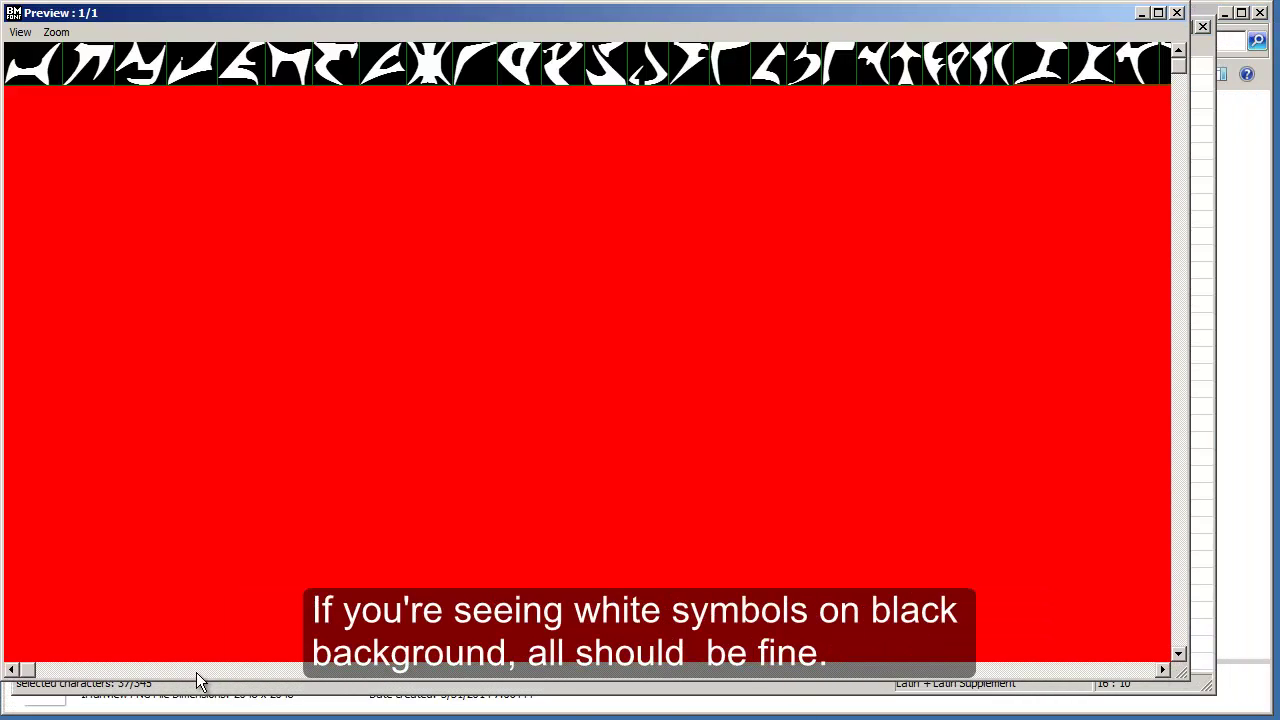
pyautogui.moveTo(45, 672)
pyautogui.mouseDown()
pyautogui.moveTo(70, 676)
pyautogui.moveTo(97, 637)
pyautogui.moveTo(981, 128)
pyautogui.mouseUp()
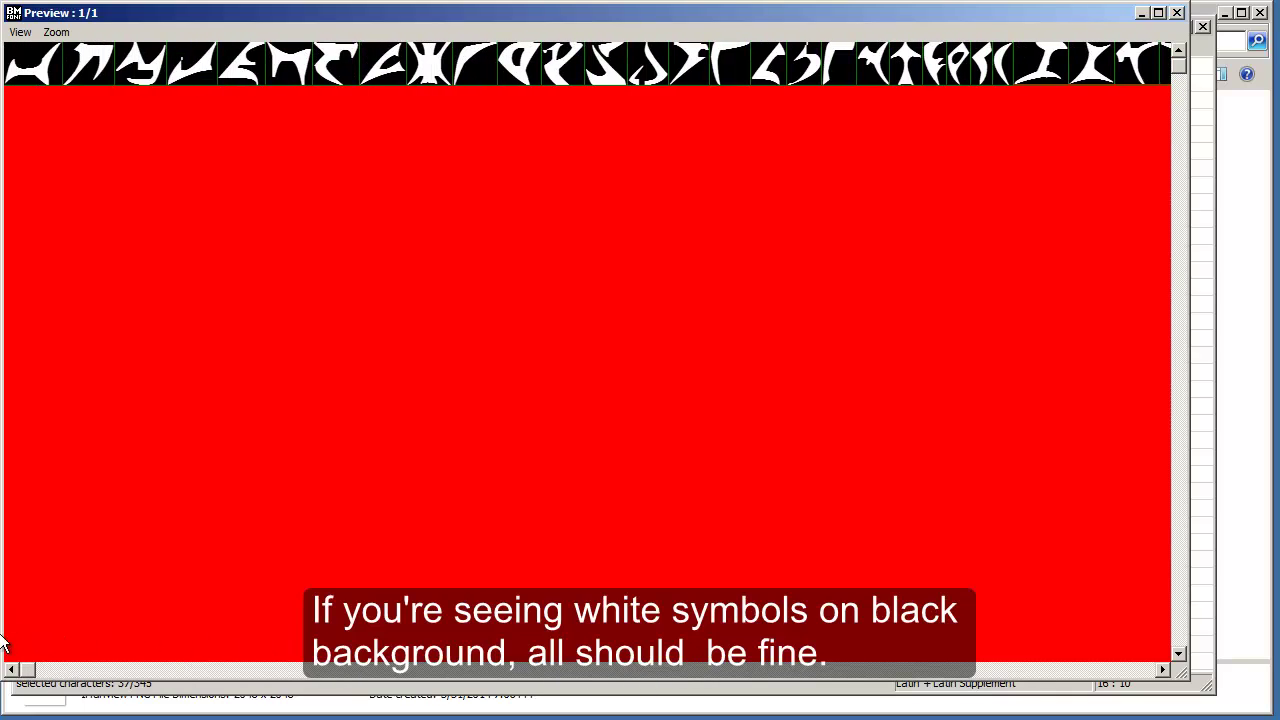
pyautogui.click(1177, 13)
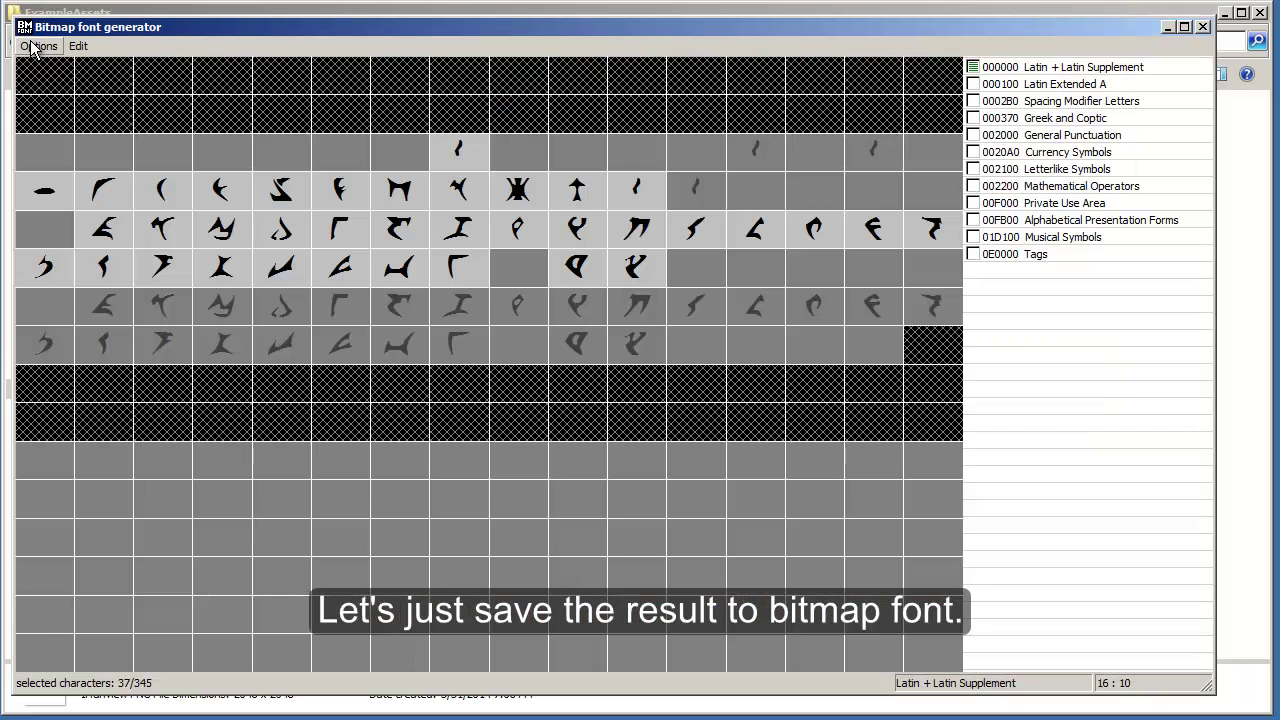
# Save the bitmap font over the existing klingon.fnt in ExampleAssets
pyautogui.click(33, 47)
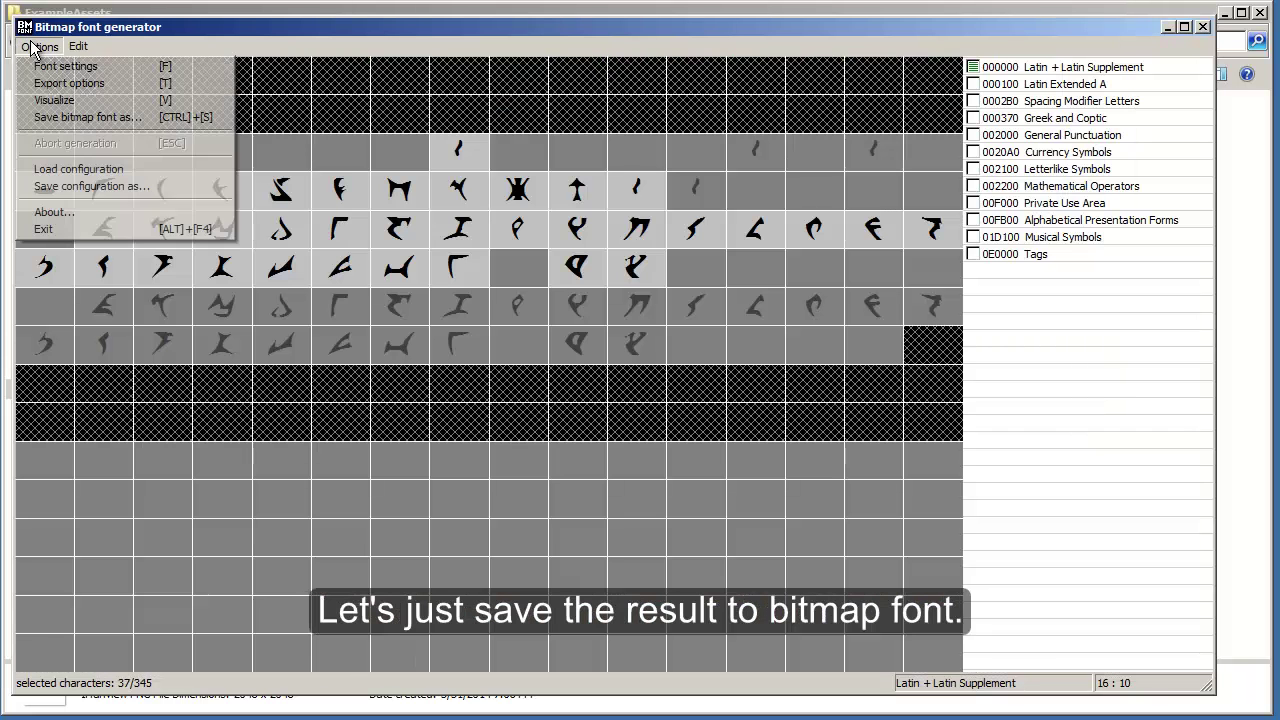
pyautogui.click(115, 118)
pyautogui.click(242, 205)
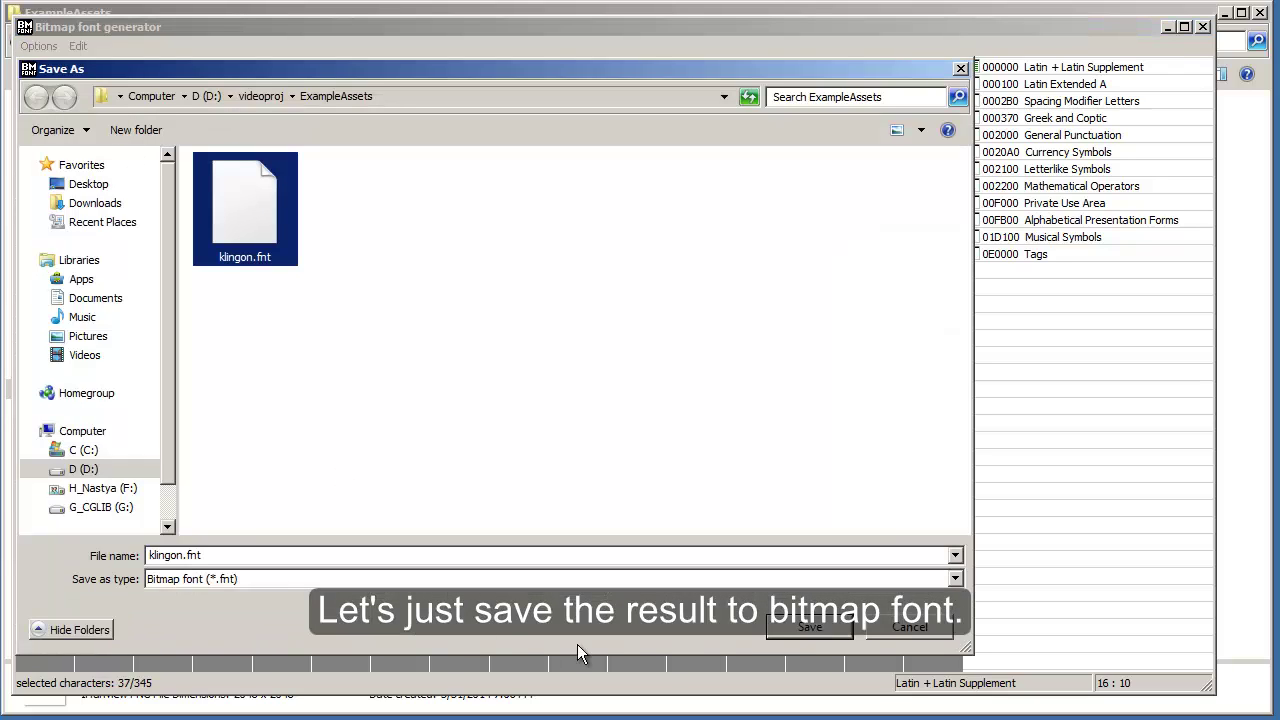
pyautogui.click(777, 628)
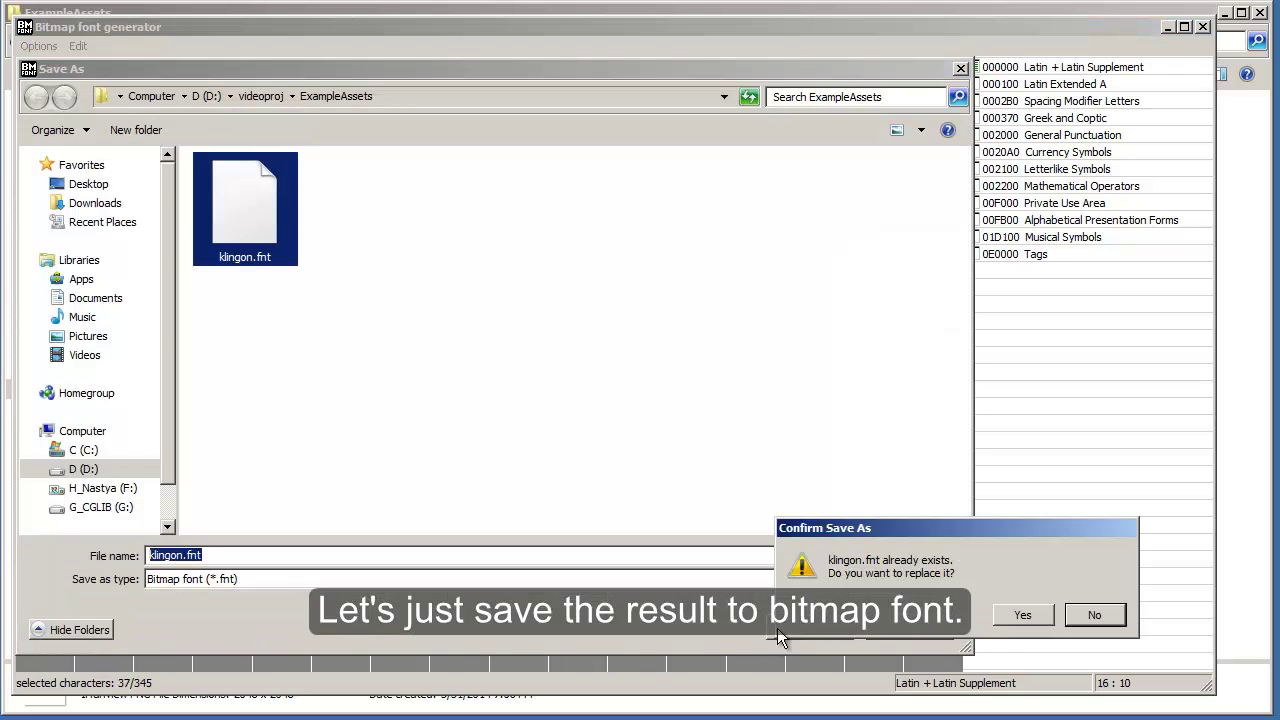
pyautogui.click(1024, 616)
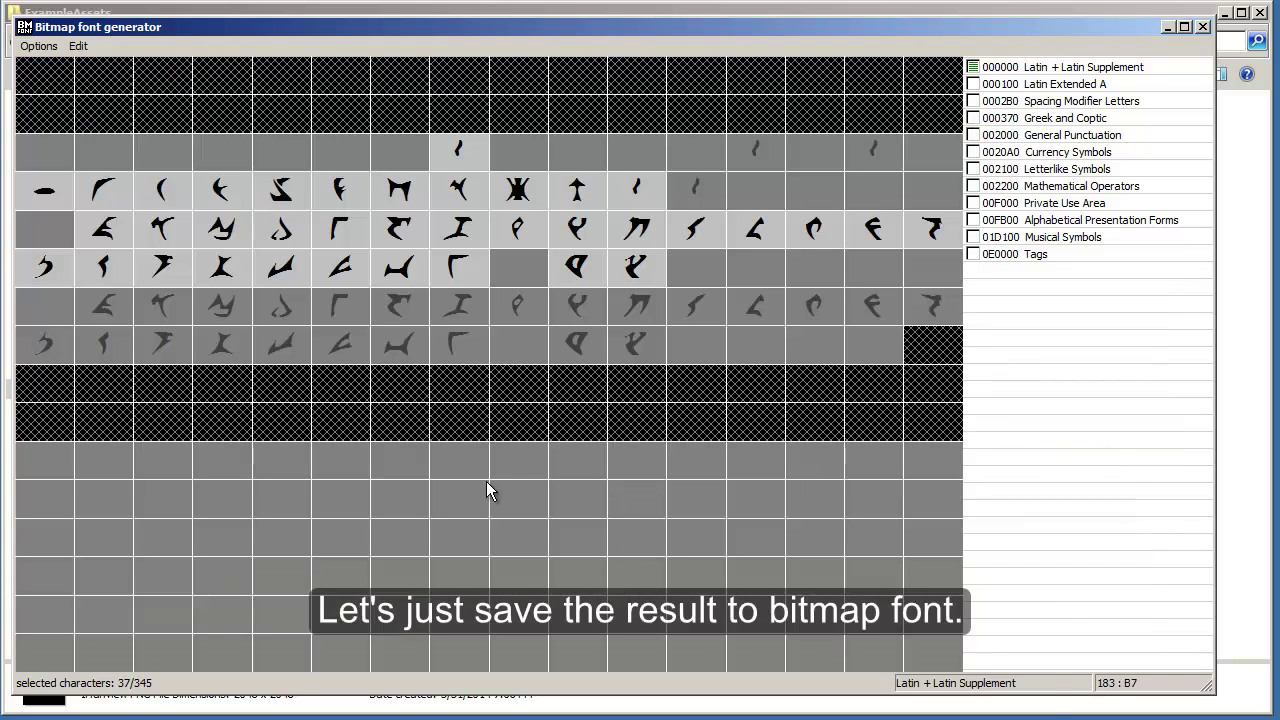
# Open klingon_0.png from ExampleAssets in IrfanView and resize the viewer window
pyautogui.click(1248, 355)
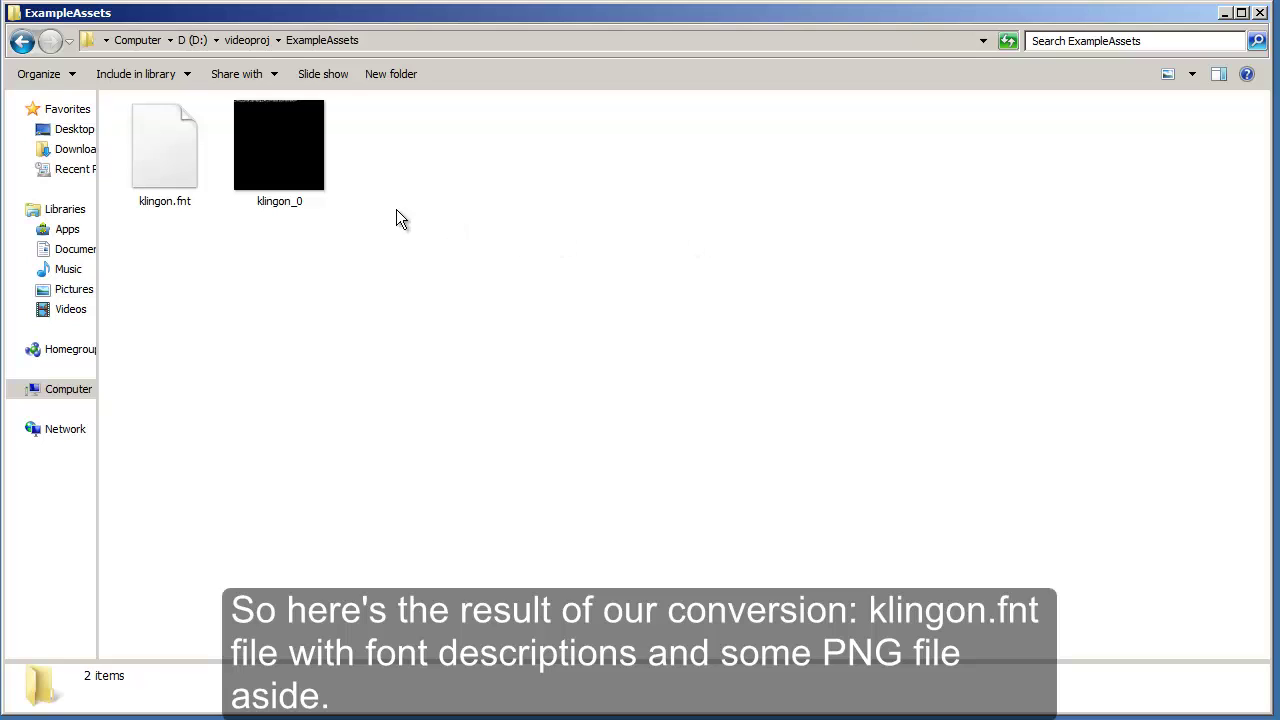
pyautogui.click(191, 150)
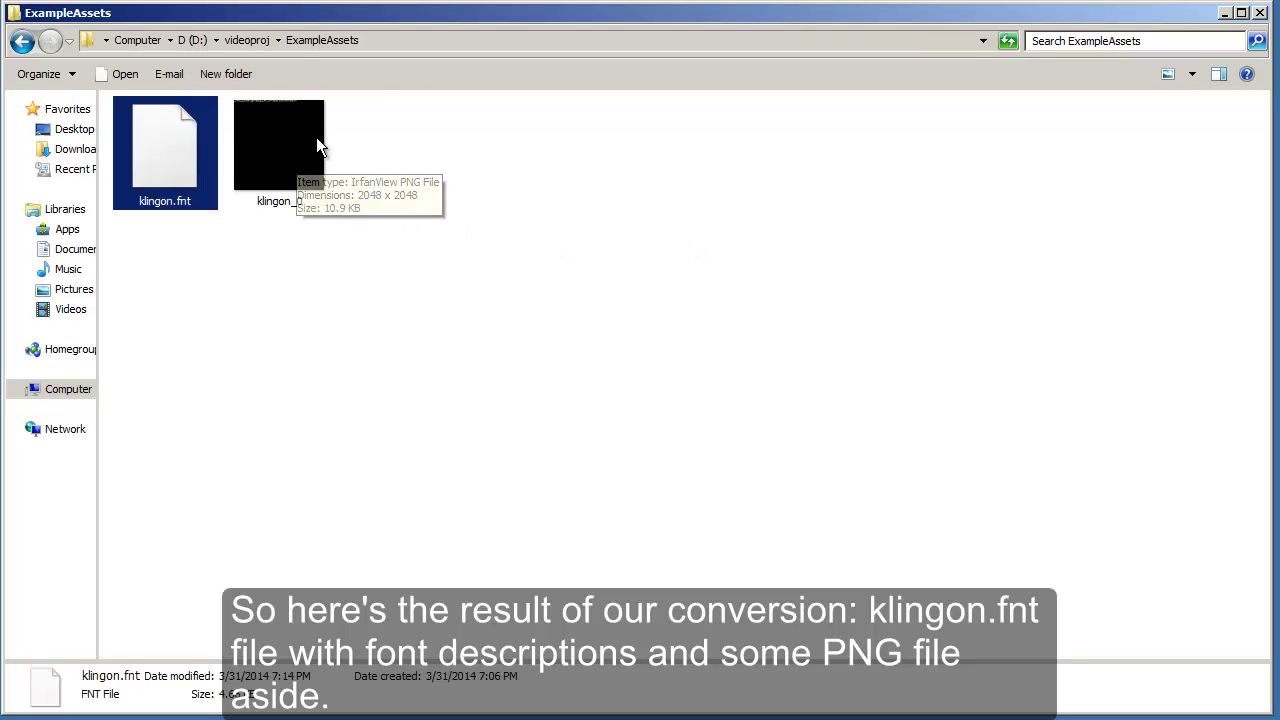
pyautogui.click(320, 150)
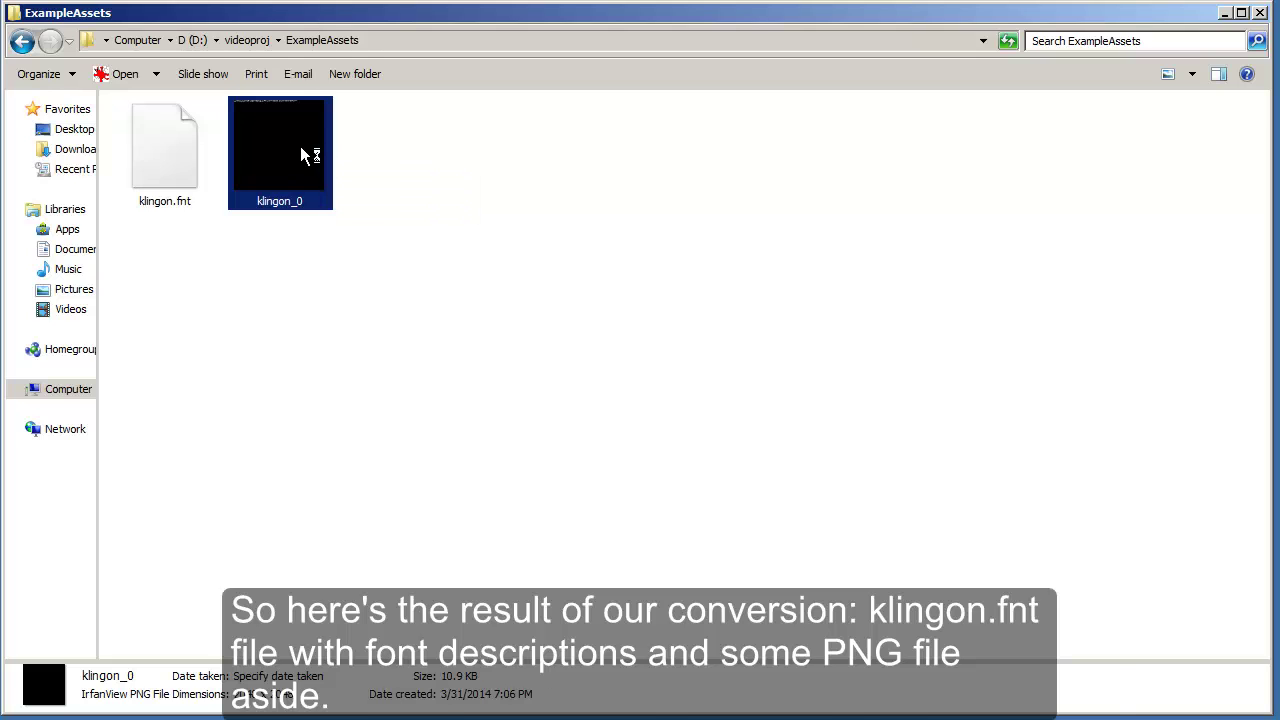
pyautogui.doubleClick(303, 155)
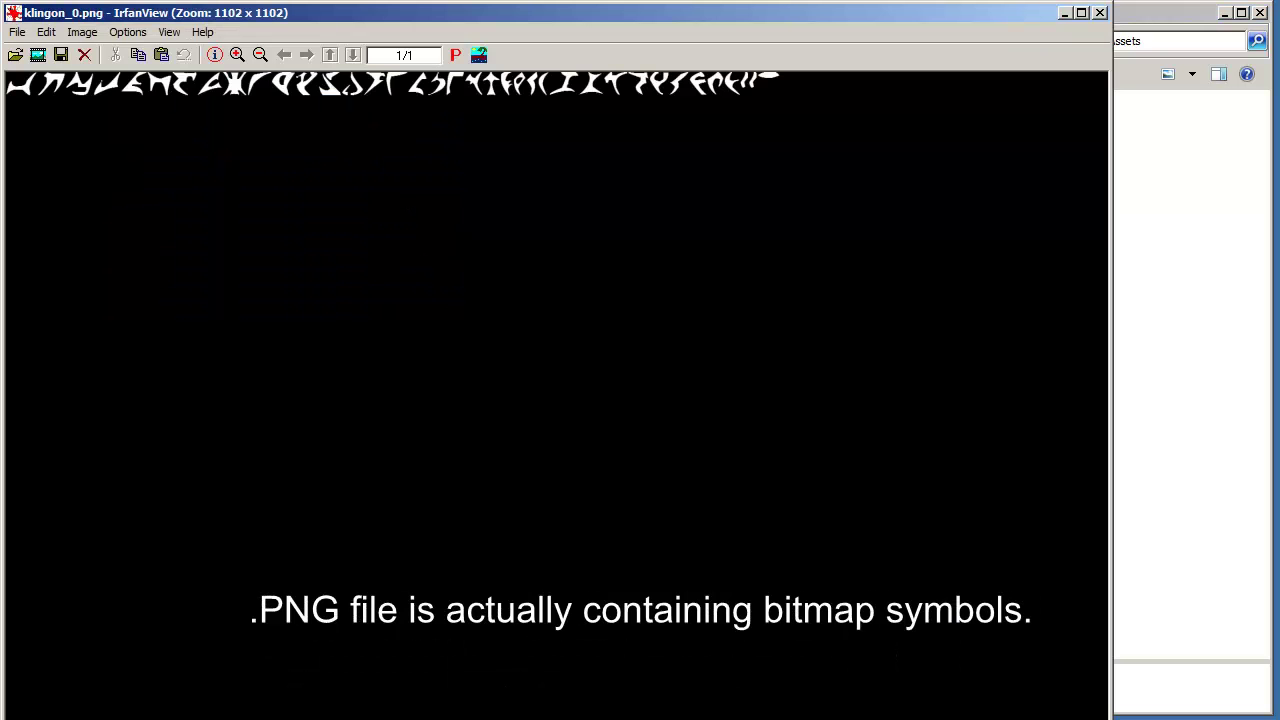
pyautogui.moveTo(1129, 677); pyautogui.dragTo(1046, 643)
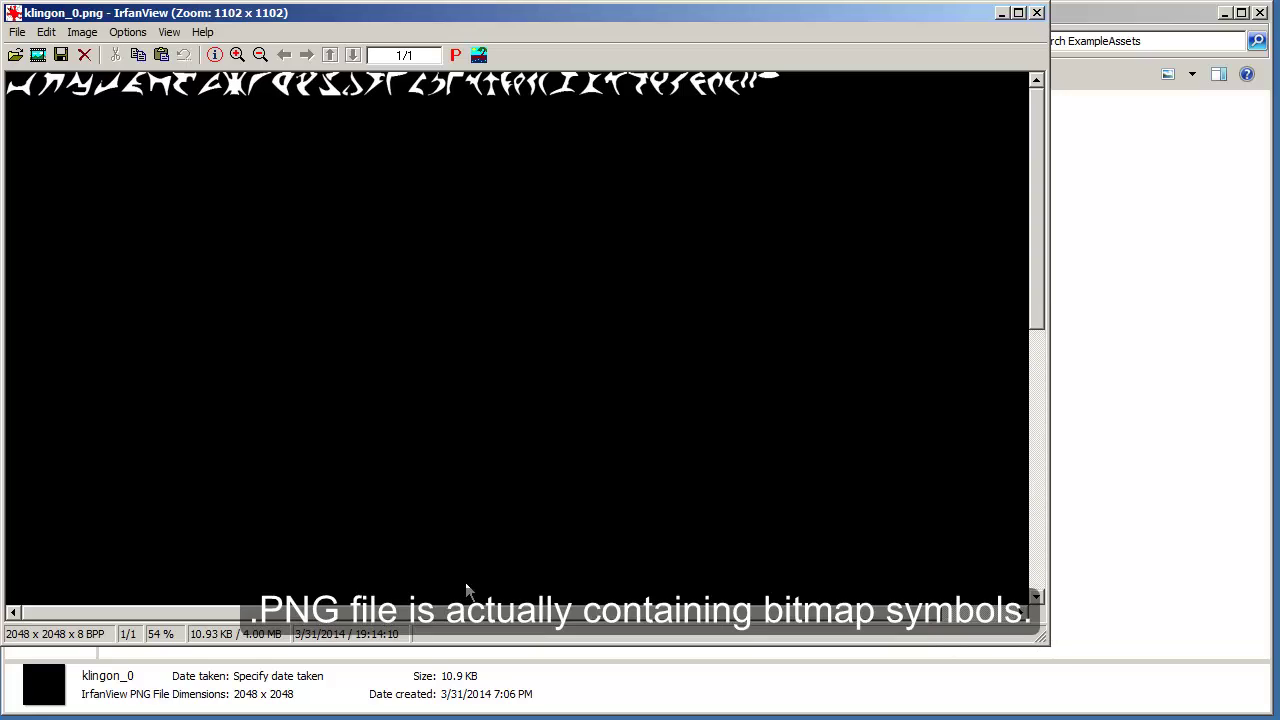
pyautogui.moveTo(232, 612); pyautogui.dragTo(196, 630)
# Close IrfanView and open klingon.fnt with Sublime Text 2
pyautogui.click(1038, 16)
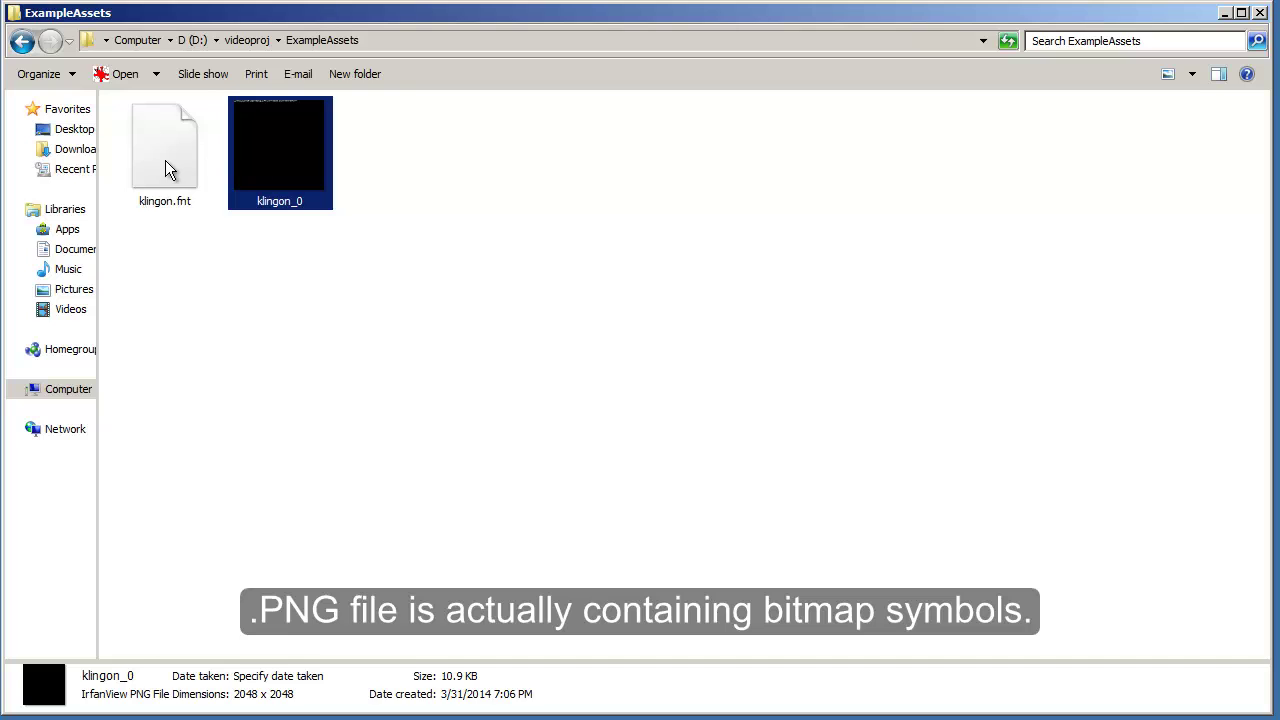
pyautogui.click(180, 160)
pyautogui.rightClick(180, 160)
pyautogui.click(264, 178)
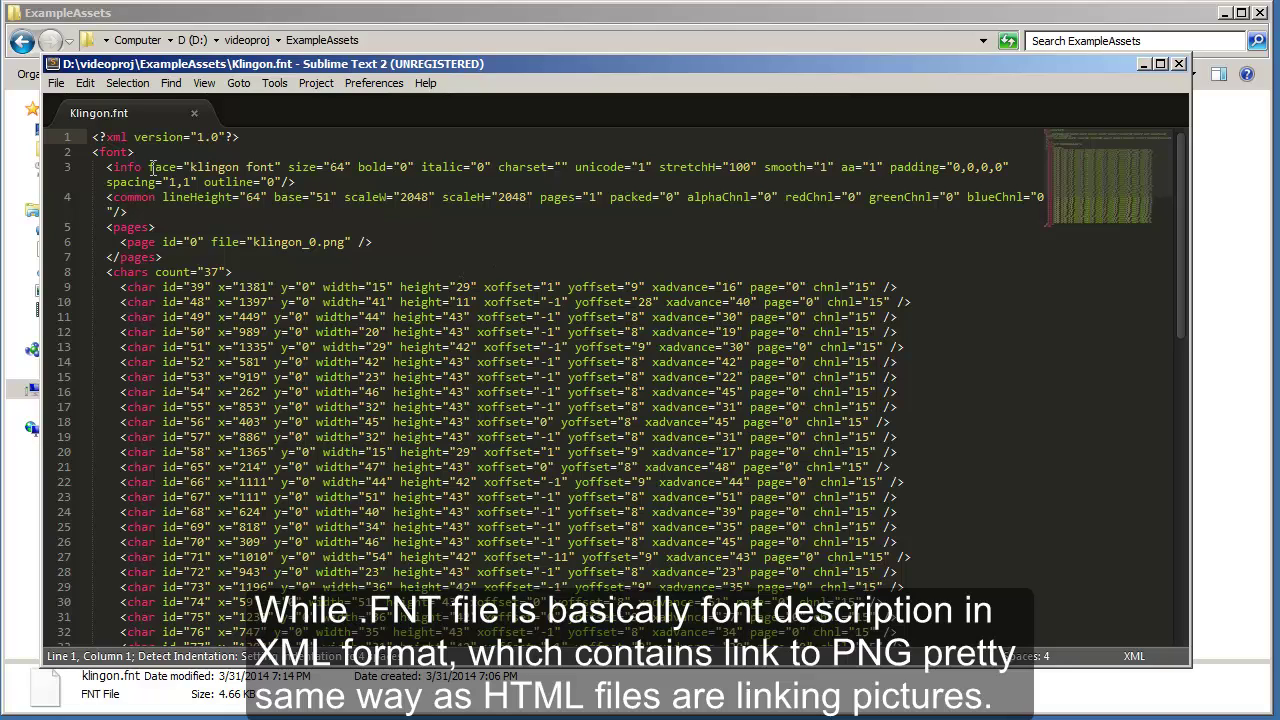
# Read through the klingon.fnt XML describing 37 chars and klingon_0.png
pyautogui.moveTo(92, 137); pyautogui.dragTo(259, 133)
pyautogui.click(923, 336)
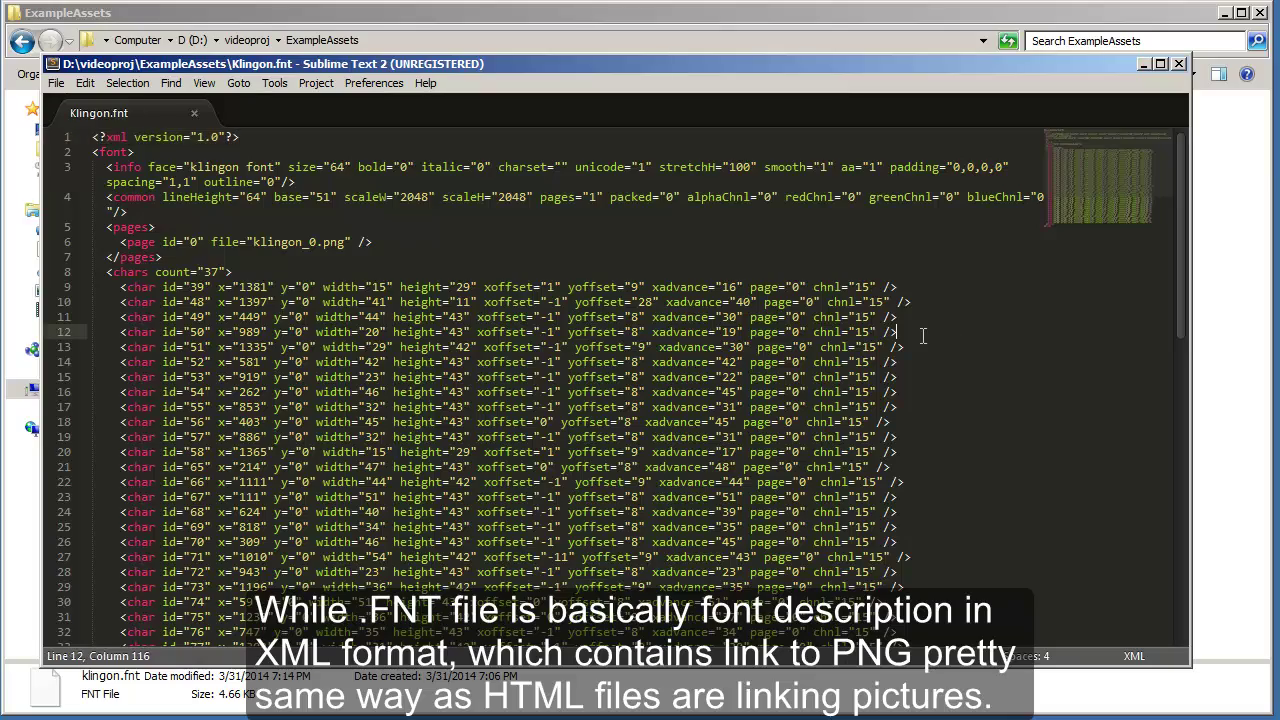
pyautogui.scroll(-4, 922, 336)
pyautogui.scroll(-5, 922, 336)
pyautogui.scroll(5, 920, 337)
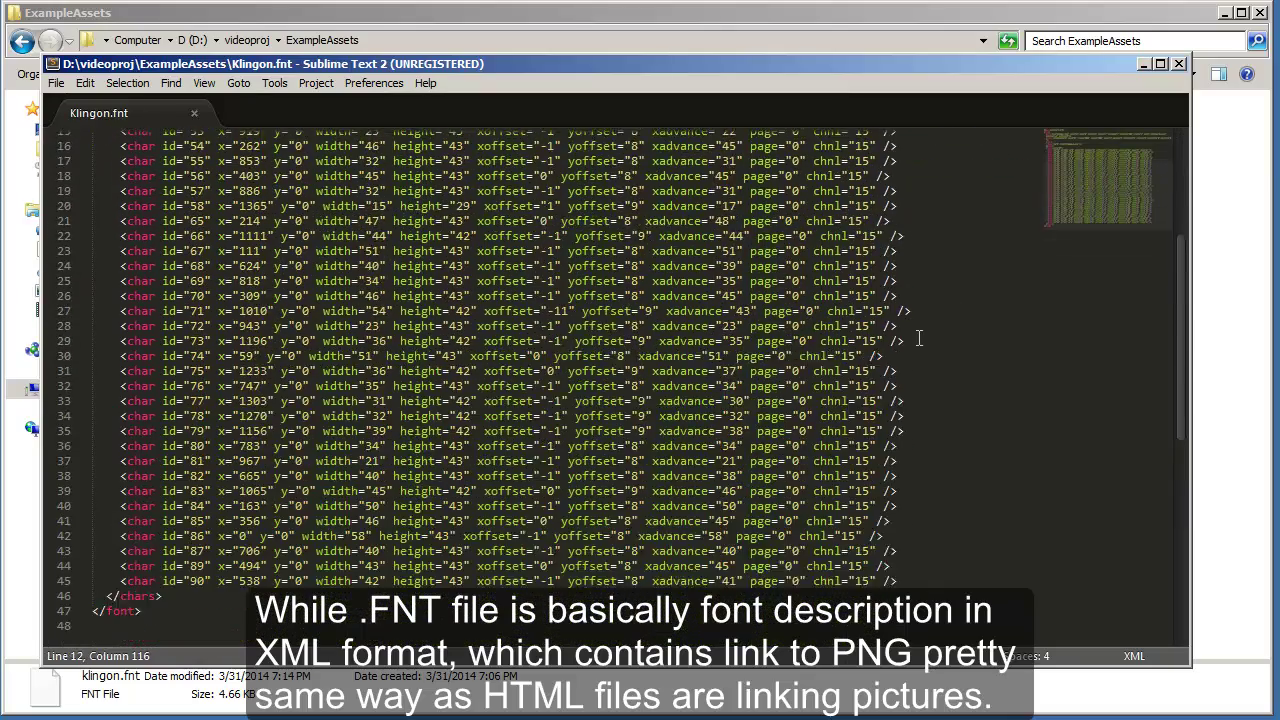
pyautogui.scroll(4, 918, 337)
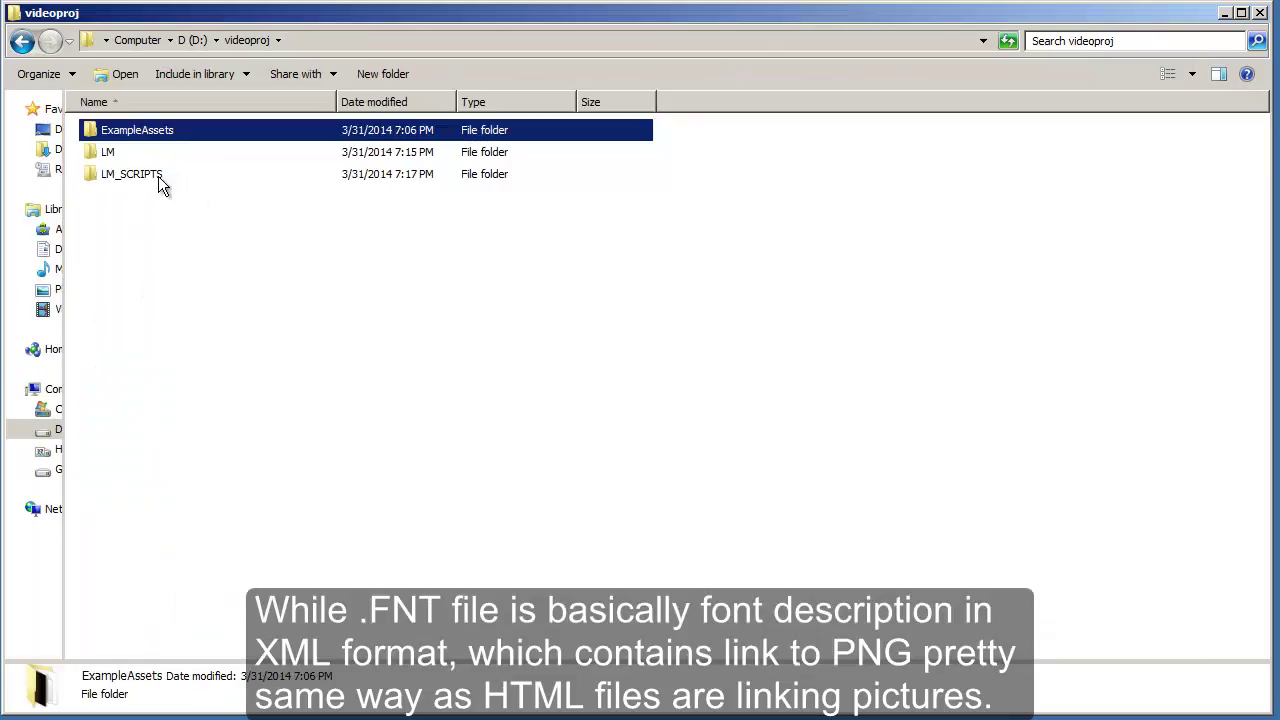
# Go into LM_SCRIPTS\Script and select the bmf2ramp script
pyautogui.doubleClick(158, 176)
pyautogui.doubleClick(117, 124)
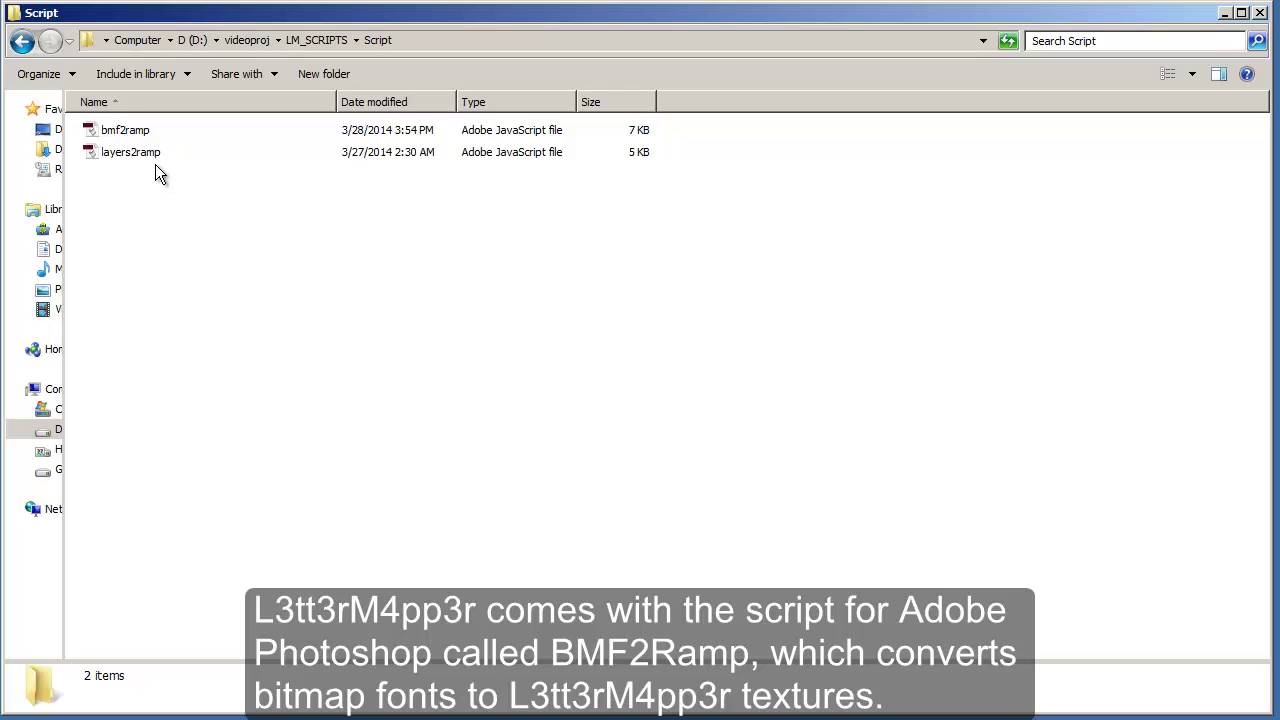
pyautogui.click(157, 155)
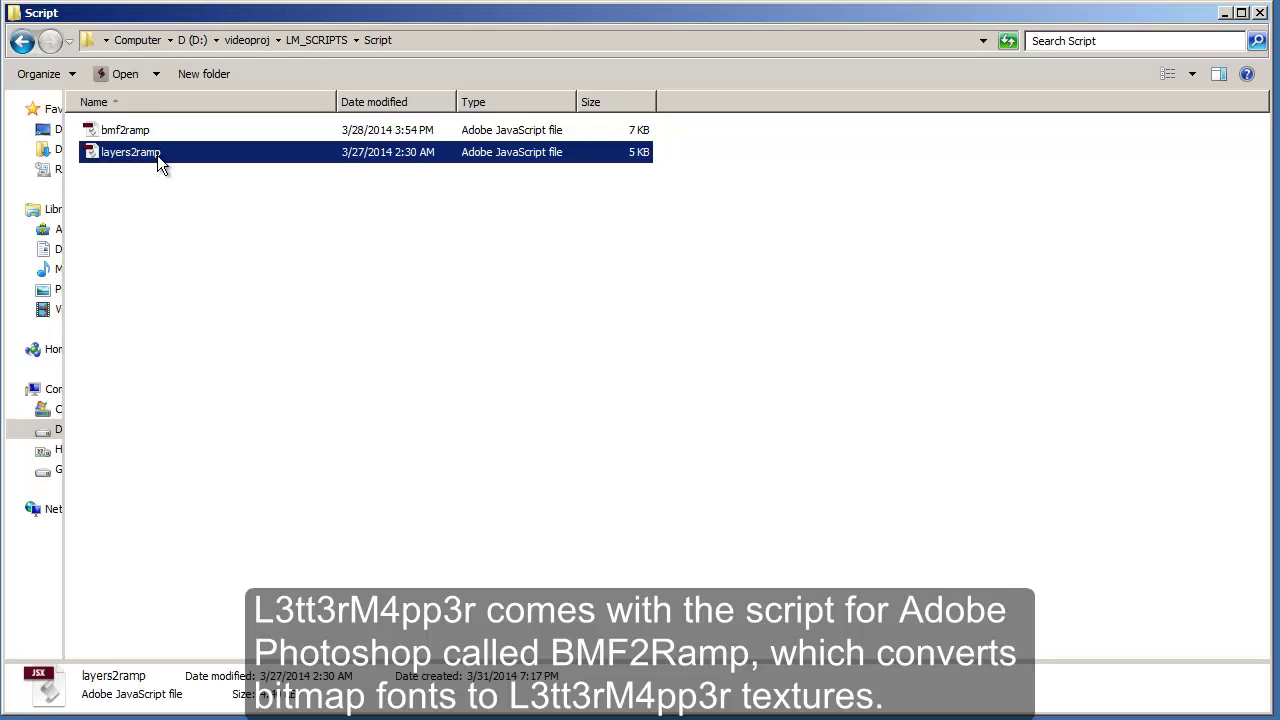
pyautogui.click(155, 130)
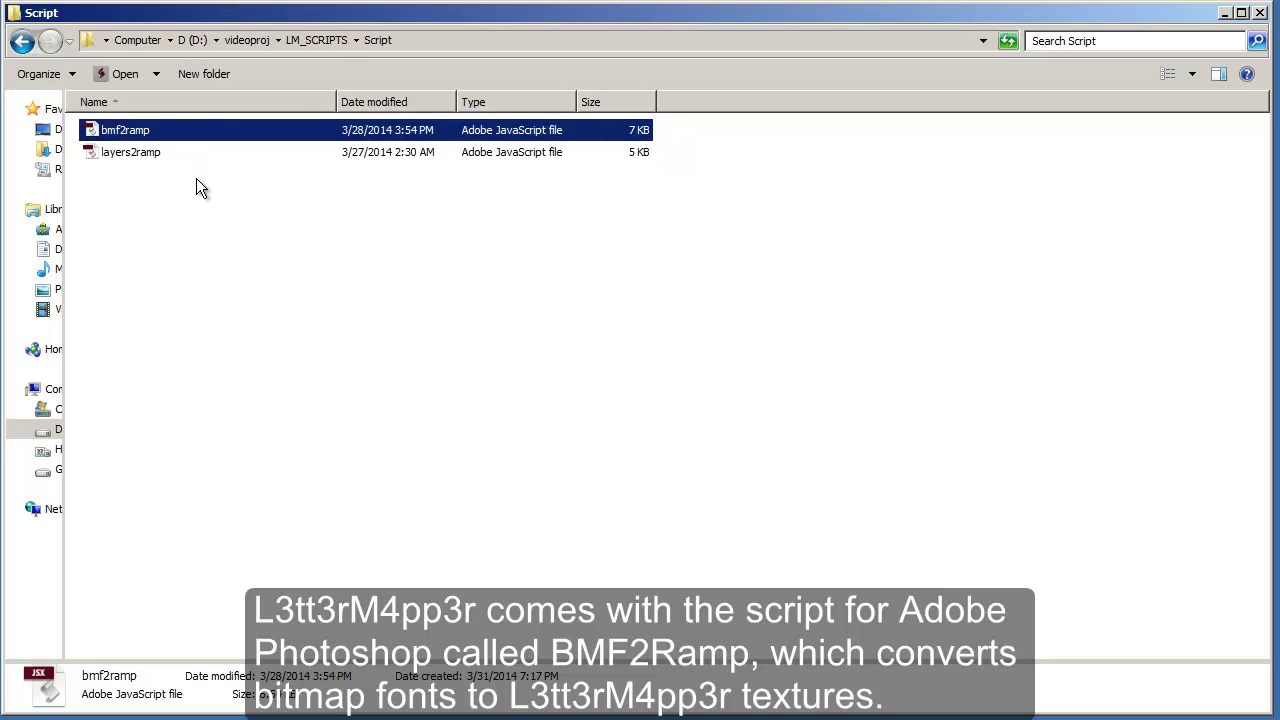
# Show the Script folder as Large Icons and run bmf2ramp.jsx
pyautogui.click(1196, 72)
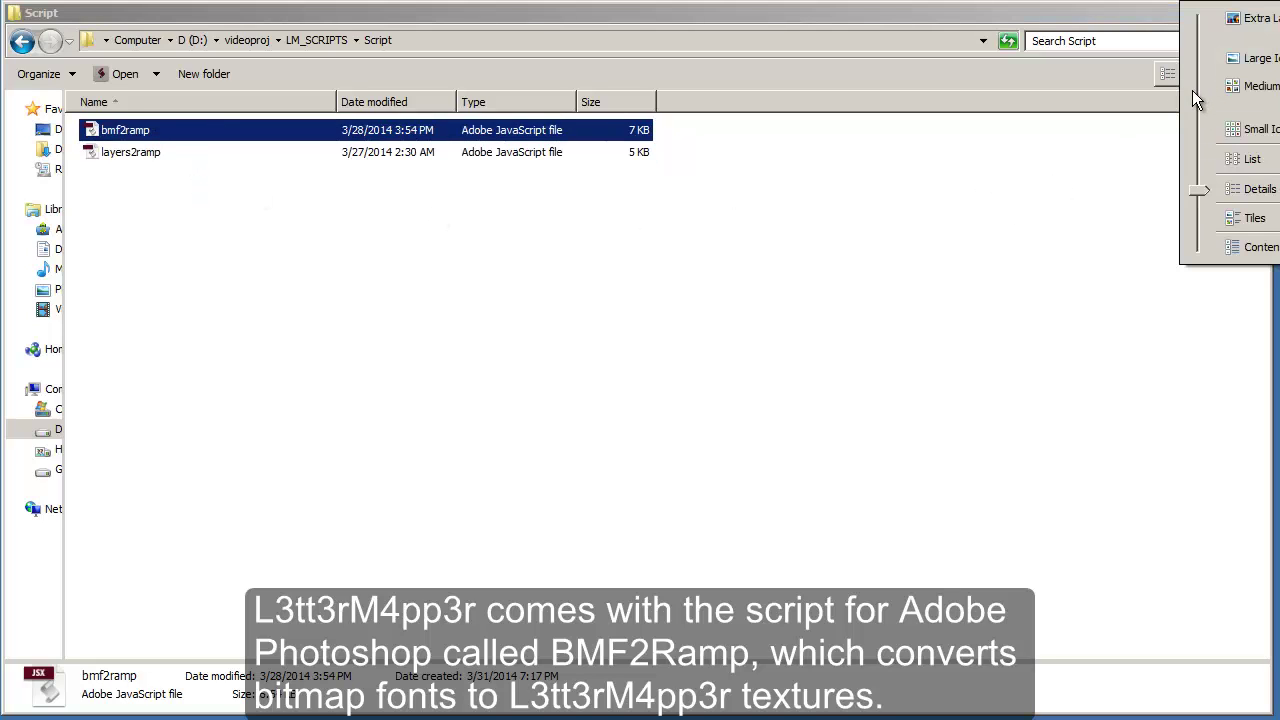
pyautogui.click(1265, 60)
pyautogui.click(311, 210)
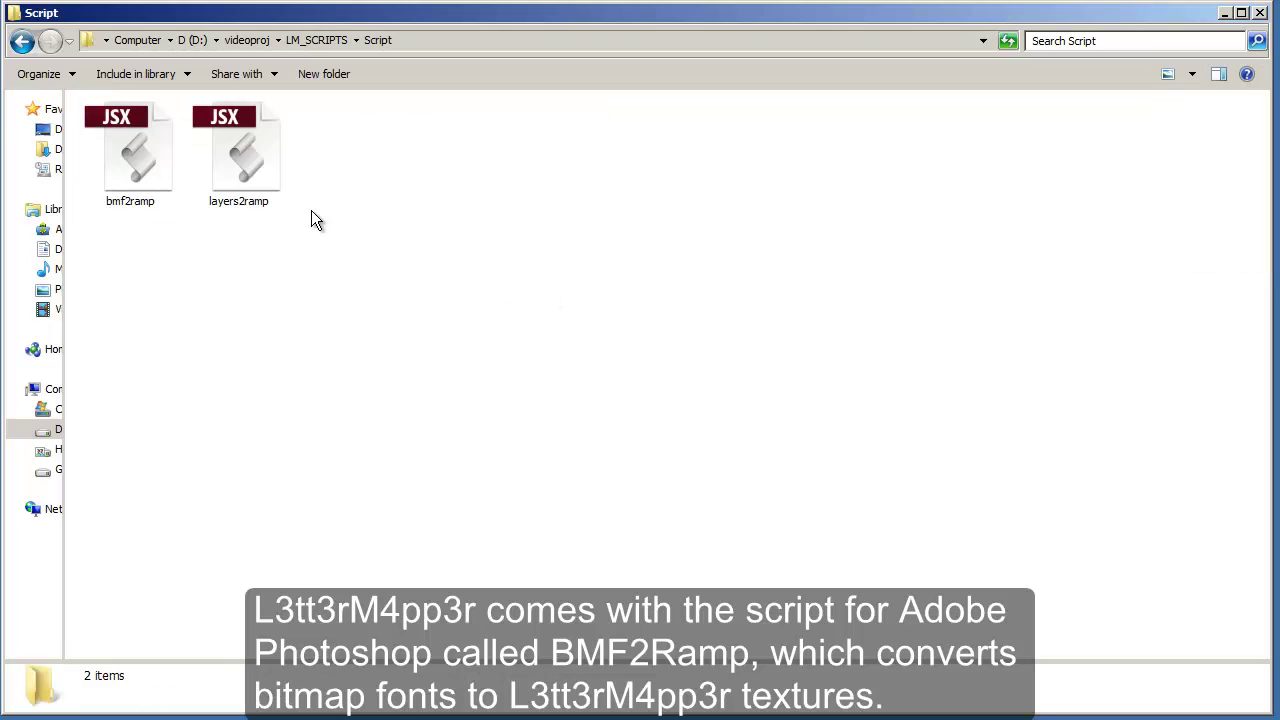
pyautogui.click(152, 146)
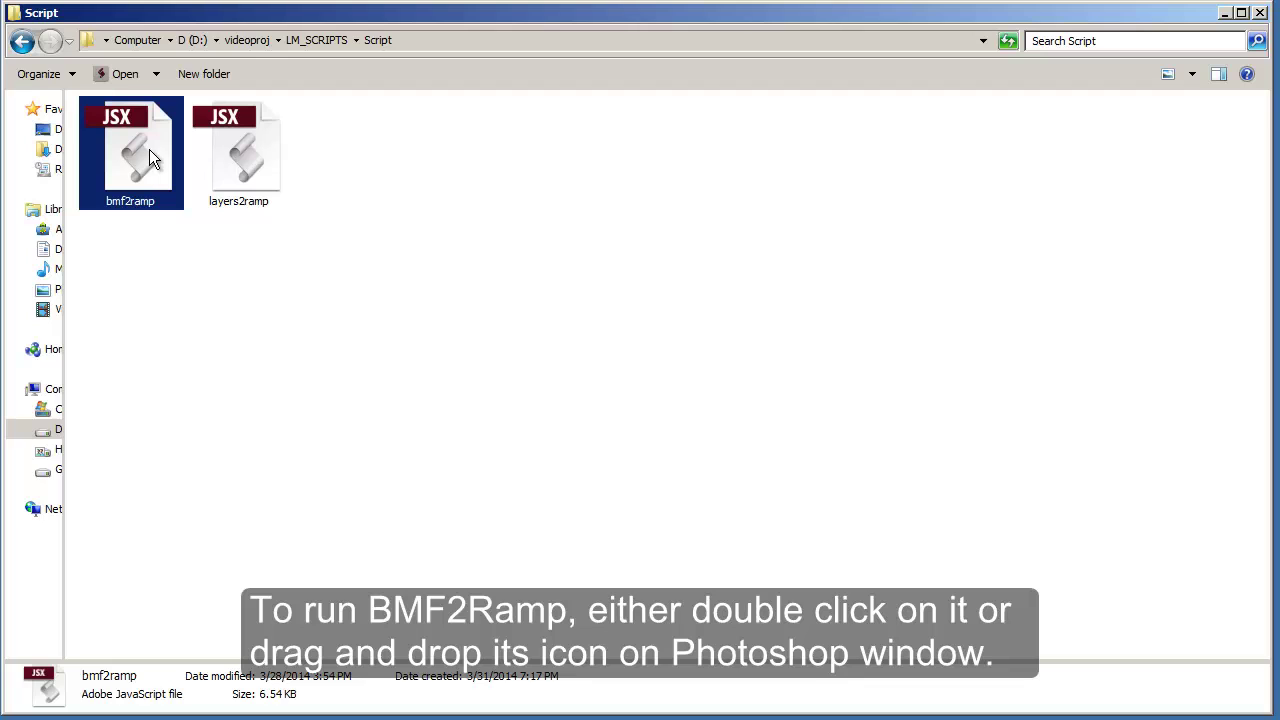
pyautogui.doubleClick(149, 149)
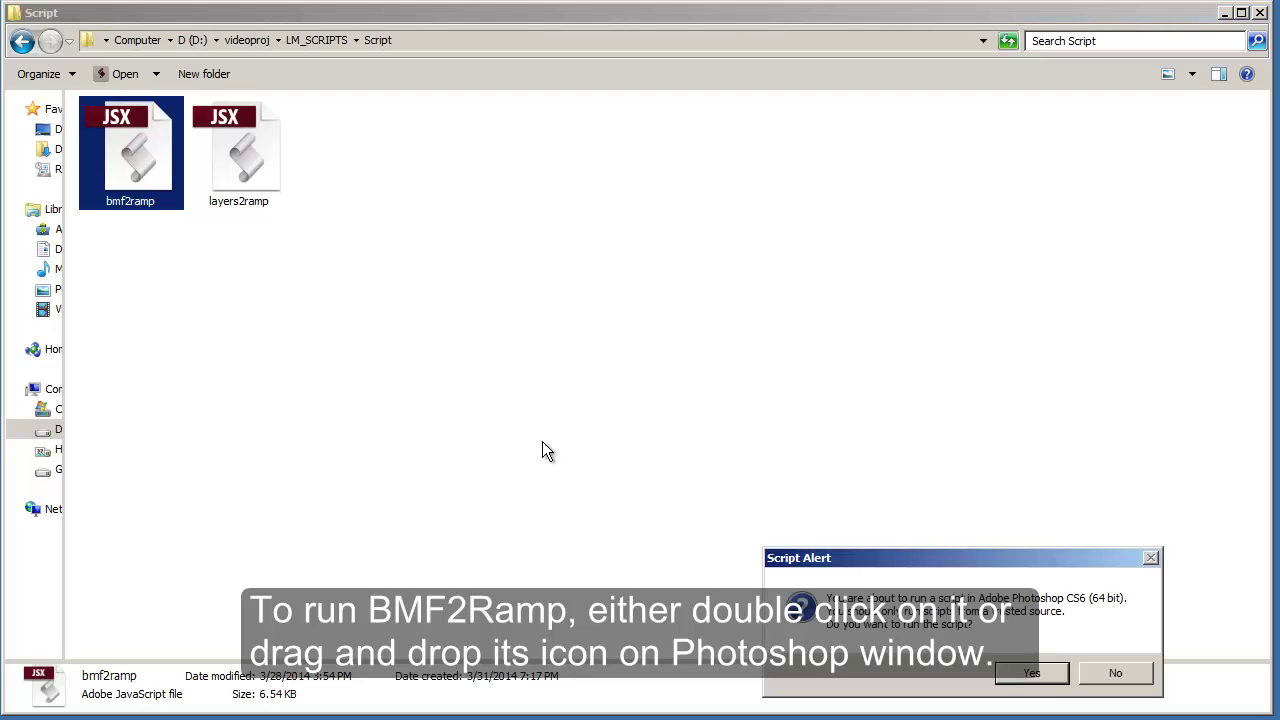
# Allow the bmf2ramp script and give it klingon.fnt to build colormap_37
pyautogui.moveTo(912, 561)
pyautogui.mouseDown()
pyautogui.moveTo(626, 320)
pyautogui.moveTo(583, 313)
pyautogui.mouseUp()
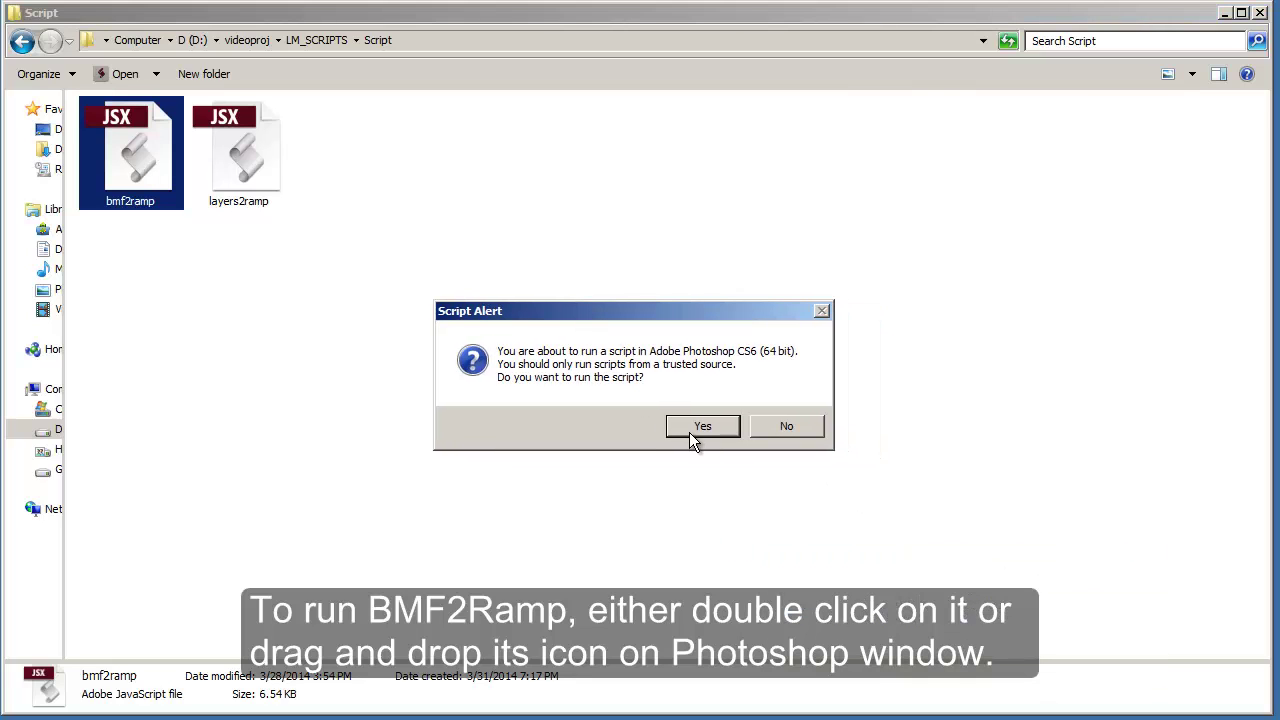
pyautogui.click(700, 426)
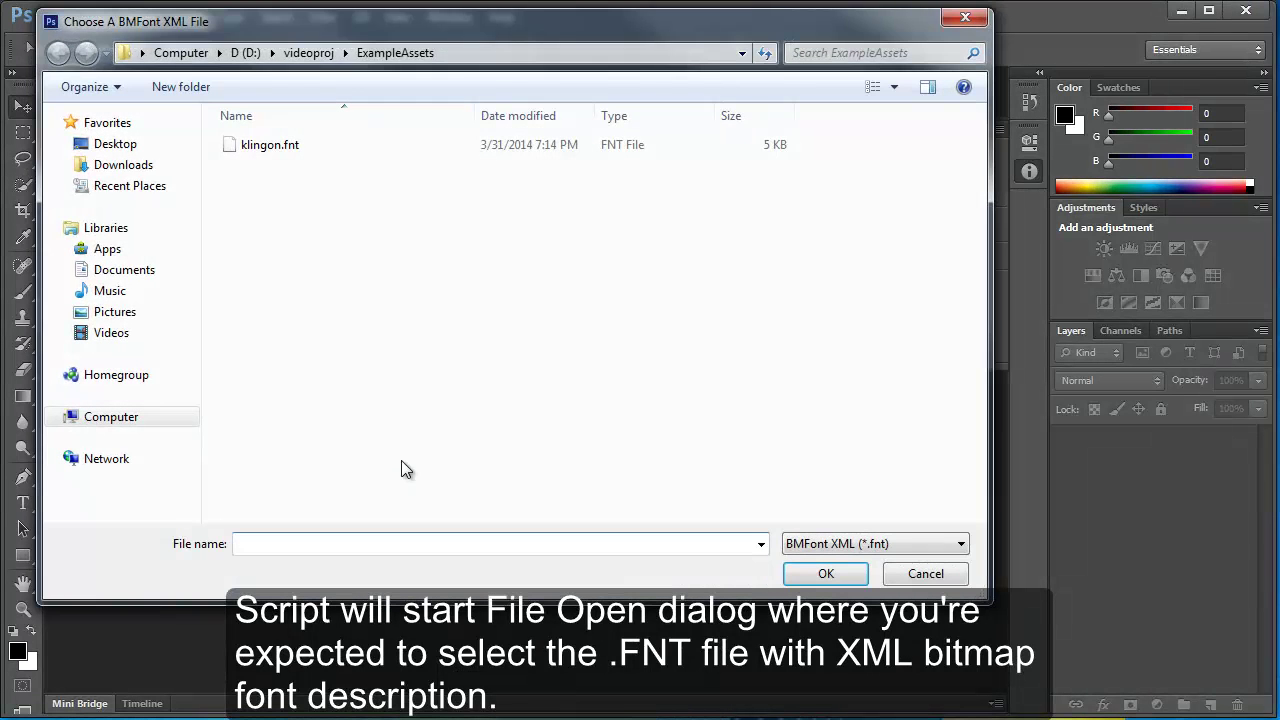
pyautogui.click(314, 156)
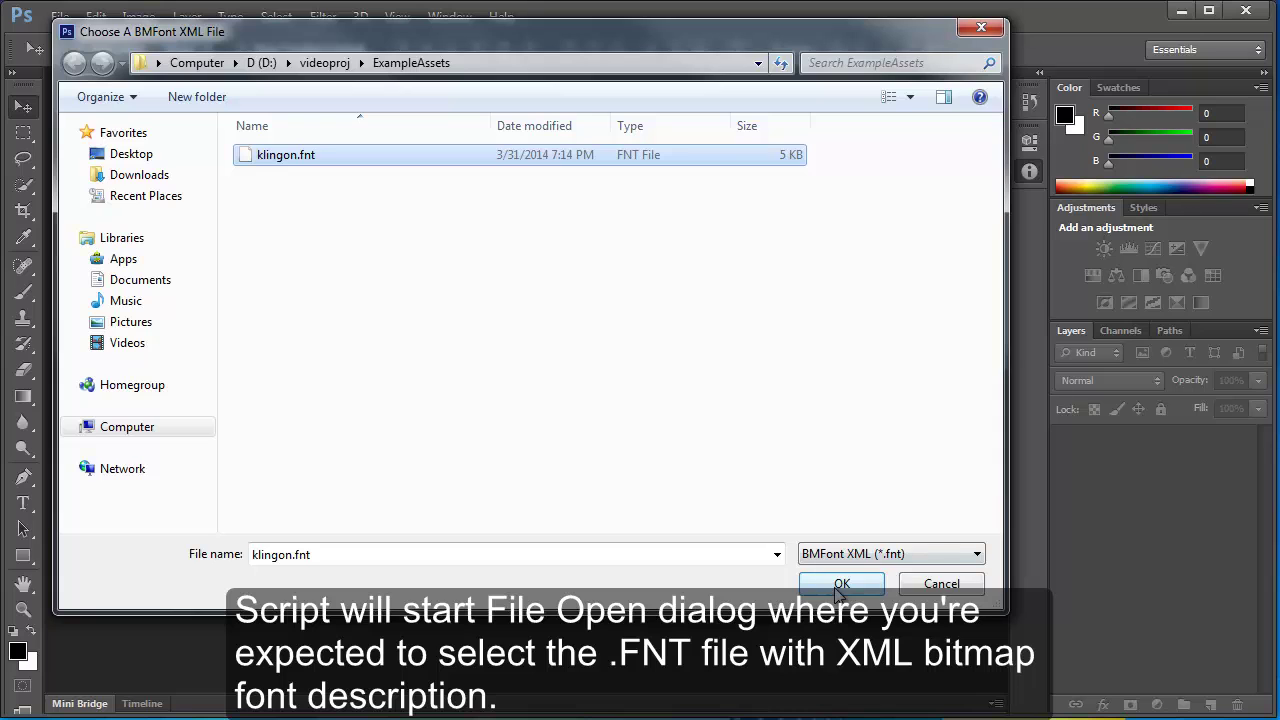
pyautogui.click(840, 586)
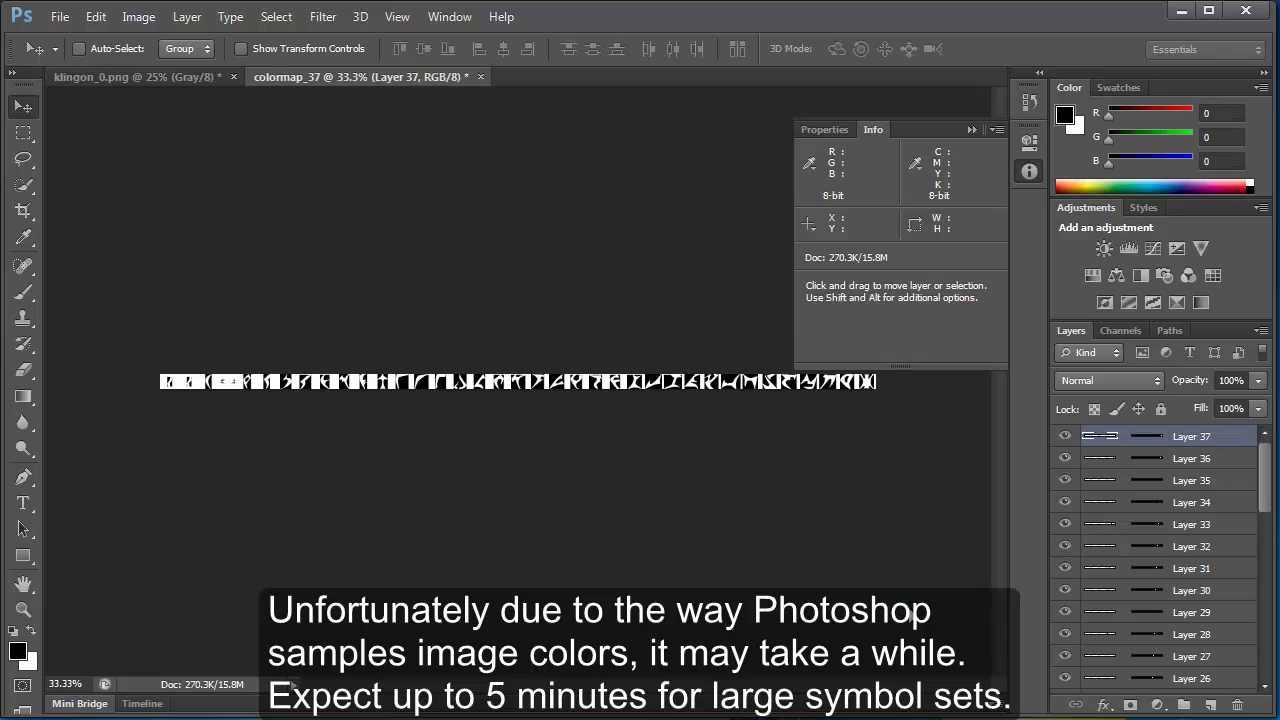
# Zoom into the symbol strip and briefly solo Layer 14 to inspect its glyph
pyautogui.press('z')
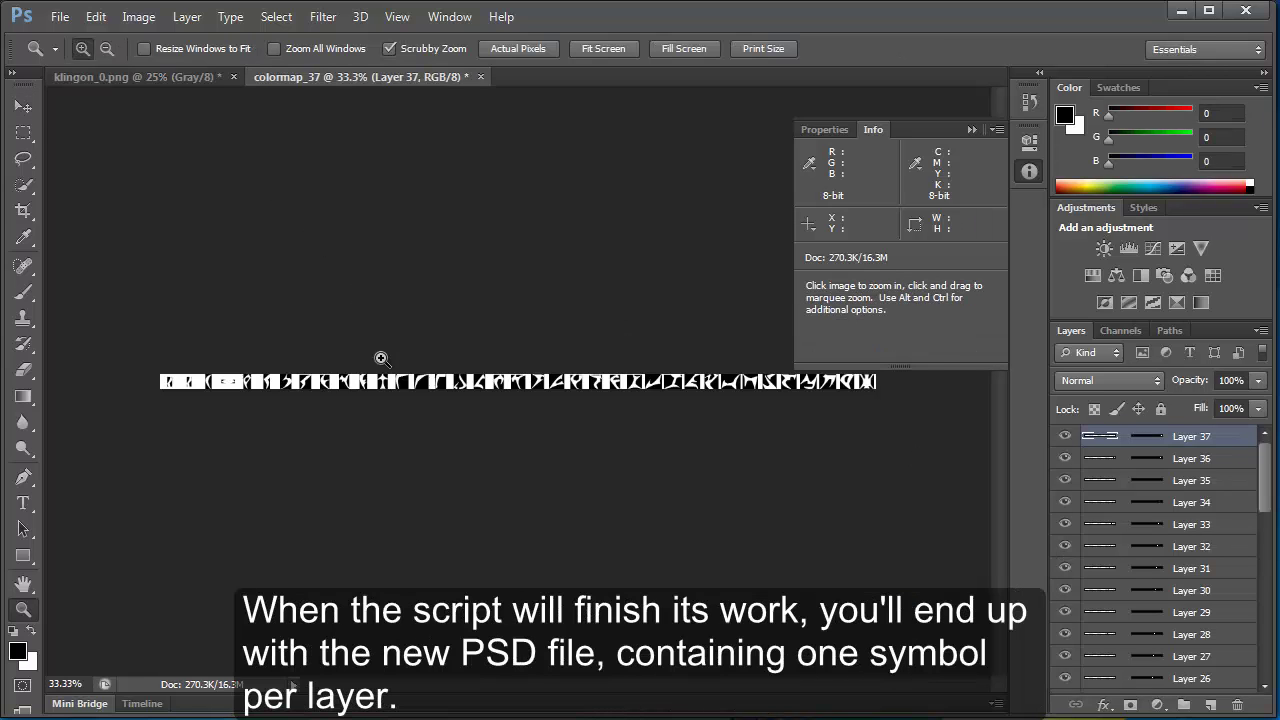
pyautogui.moveTo(386, 368); pyautogui.dragTo(506, 460)
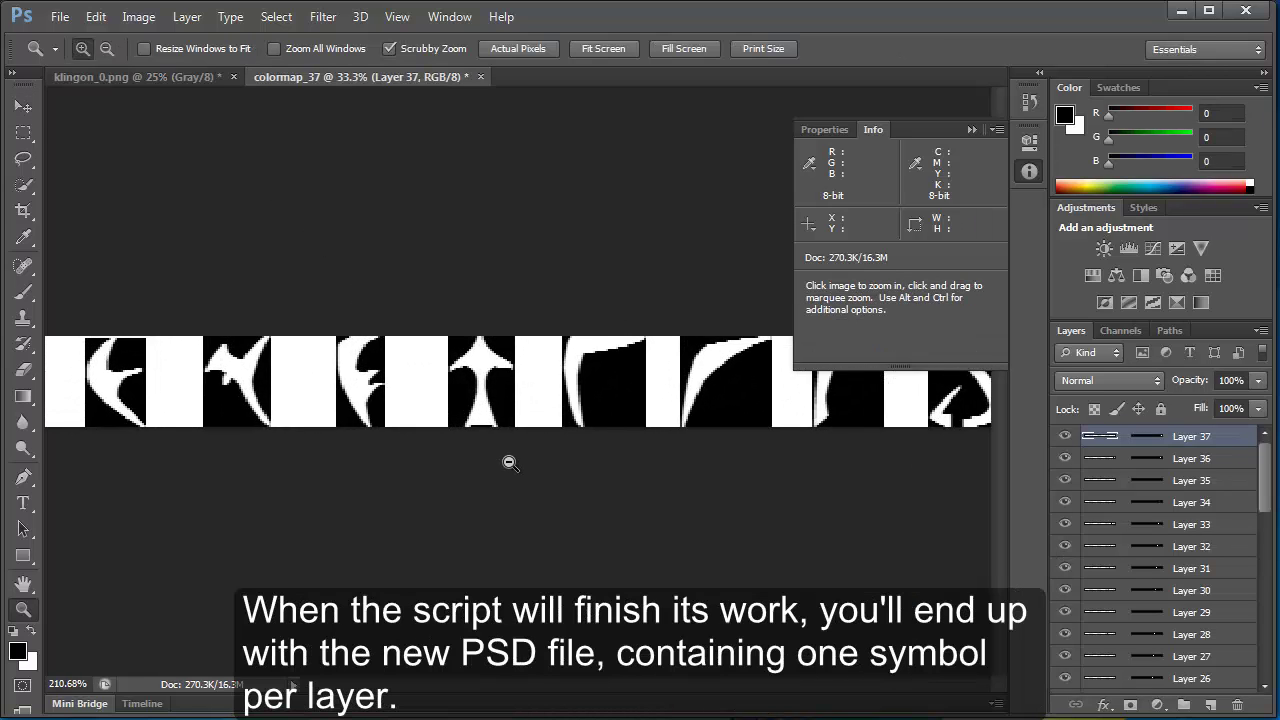
pyautogui.press('v')
pyautogui.keyDown('ctrl'); pyautogui.click(508, 538); pyautogui.keyUp('ctrl')
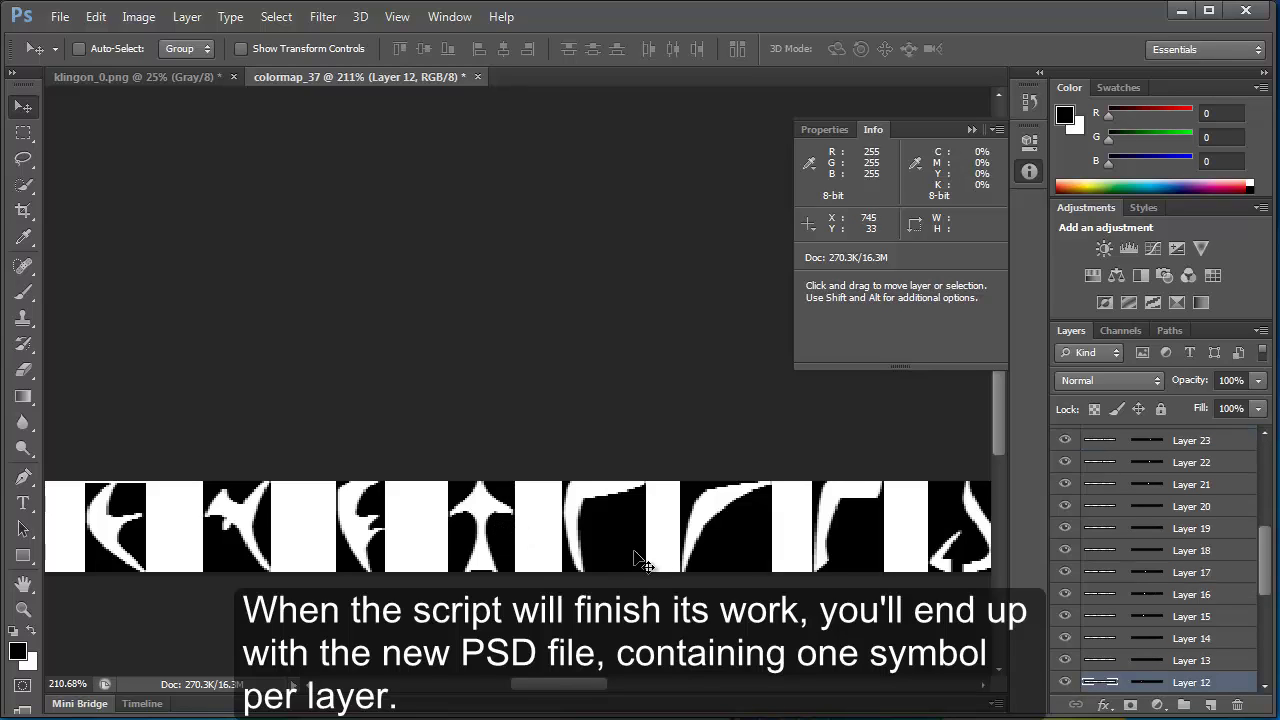
pyautogui.keyDown('ctrl'); pyautogui.click(628, 550); pyautogui.keyUp('ctrl')
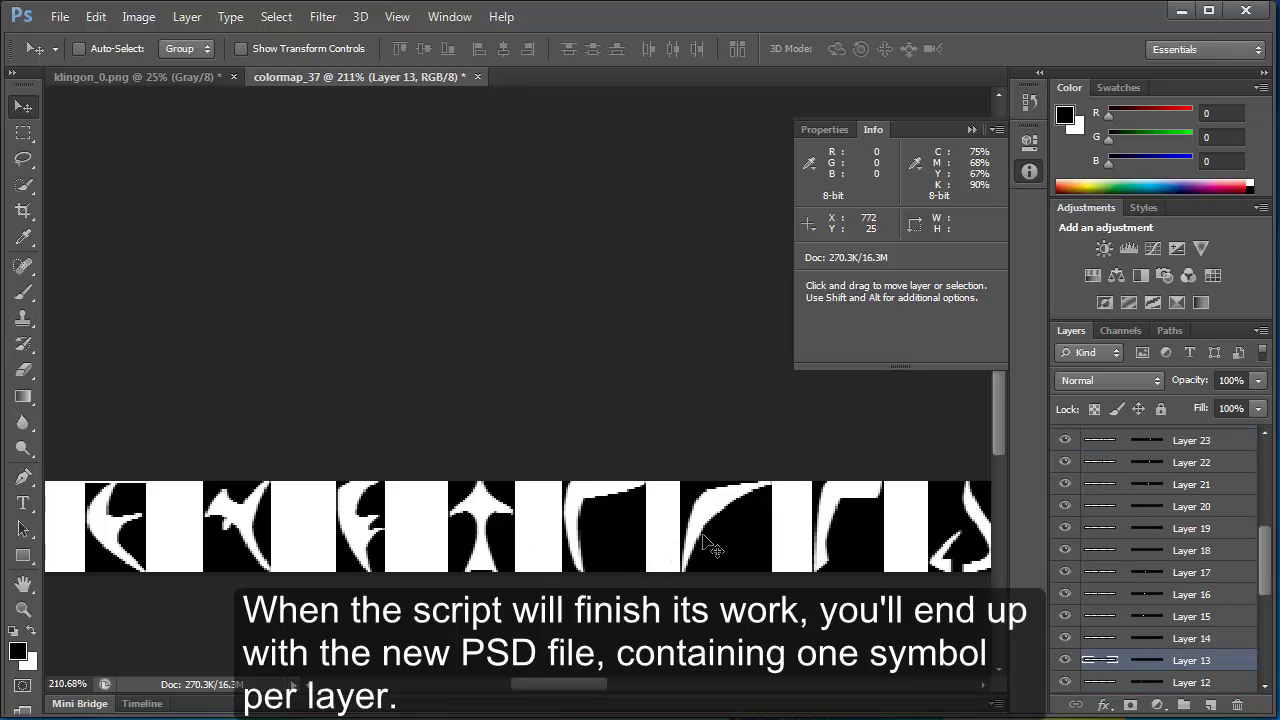
pyautogui.keyDown('ctrl'); pyautogui.click(708, 547); pyautogui.keyUp('ctrl')
pyautogui.press('alt')
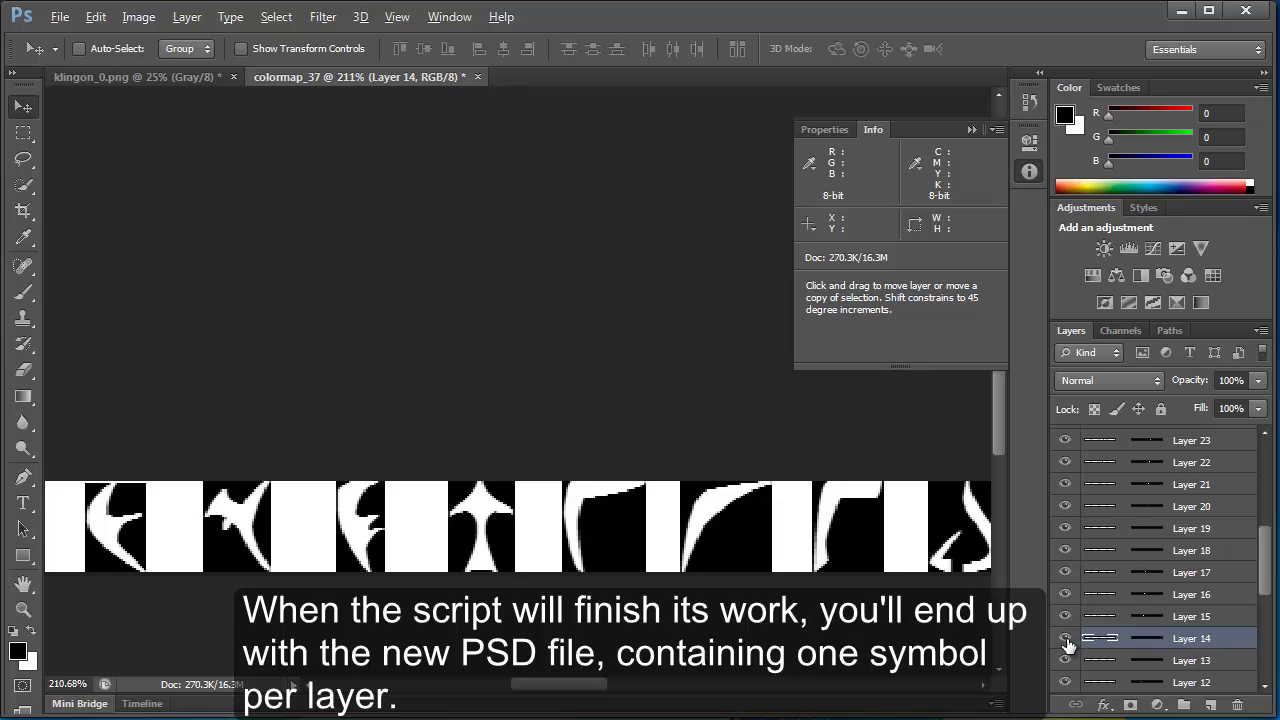
pyautogui.keyDown('alt'); pyautogui.click(1066, 640); pyautogui.keyUp('alt')
pyautogui.keyDown('alt'); pyautogui.click(1066, 640); pyautogui.keyUp('alt')
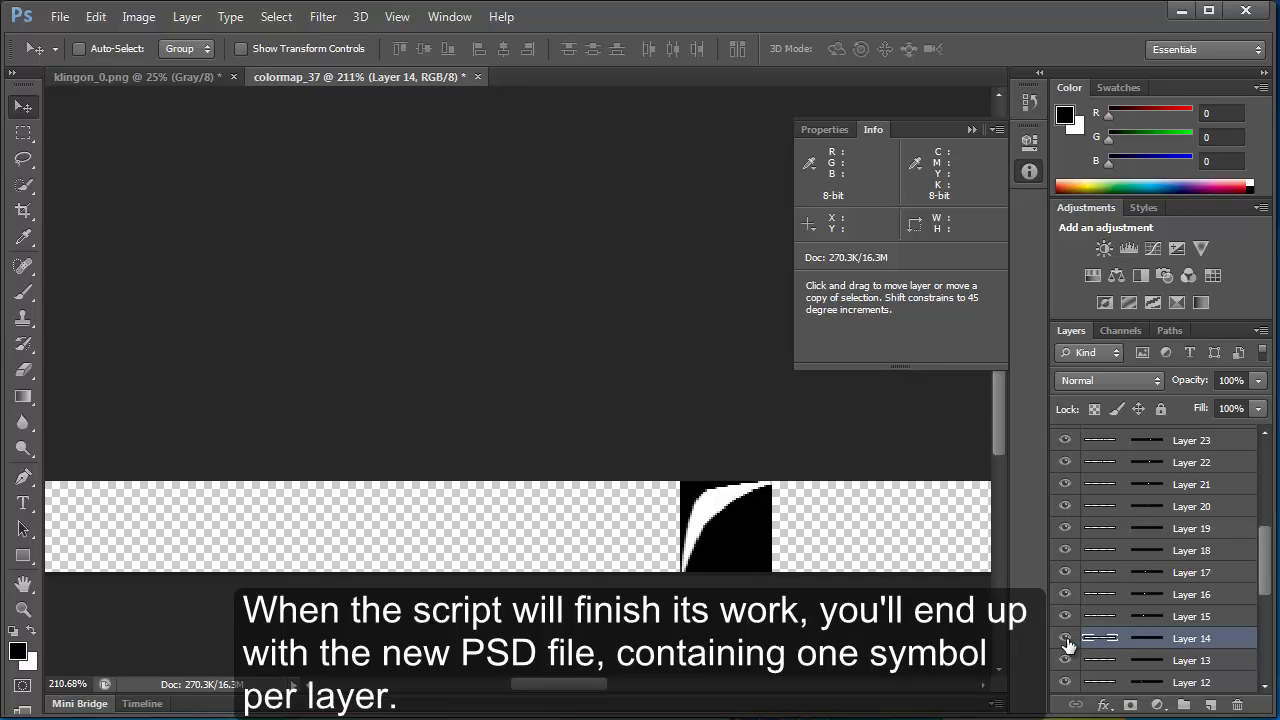
# Pan across the later symbols and hide the Background layer to reveal transparency
pyautogui.moveTo(890, 555); pyautogui.dragTo(612, 553)
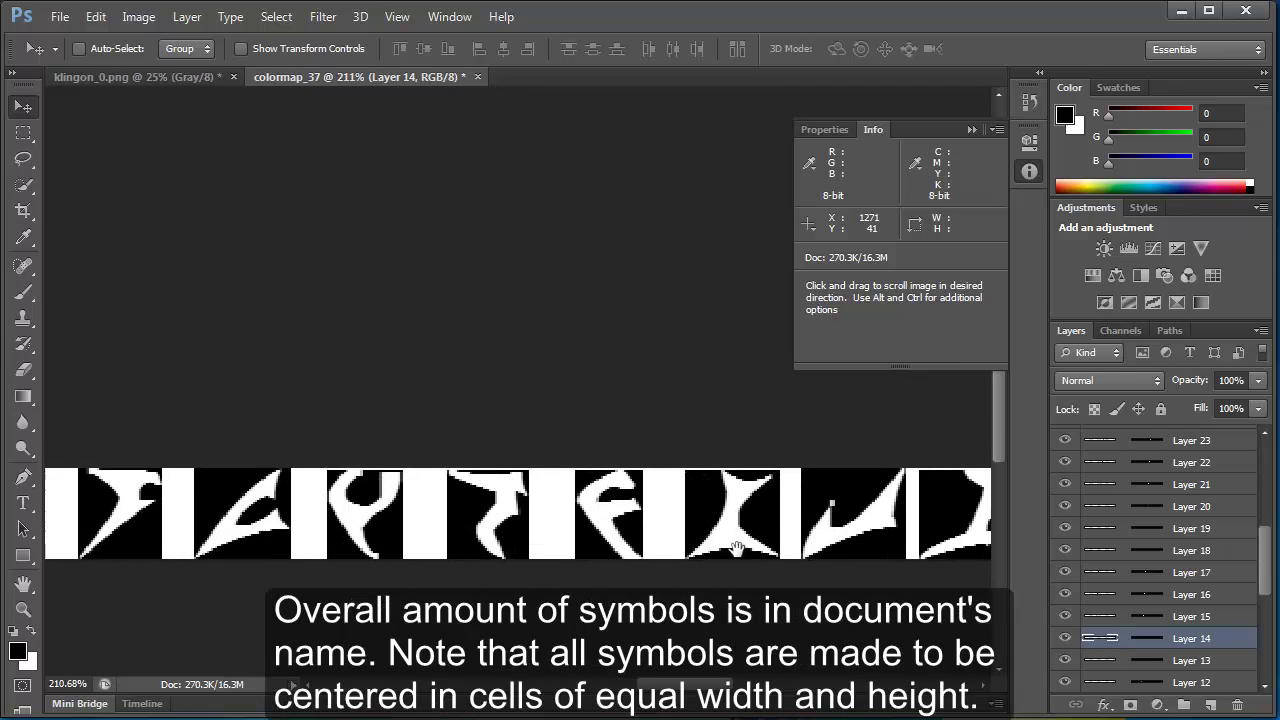
pyautogui.hscroll(3, 612, 553)
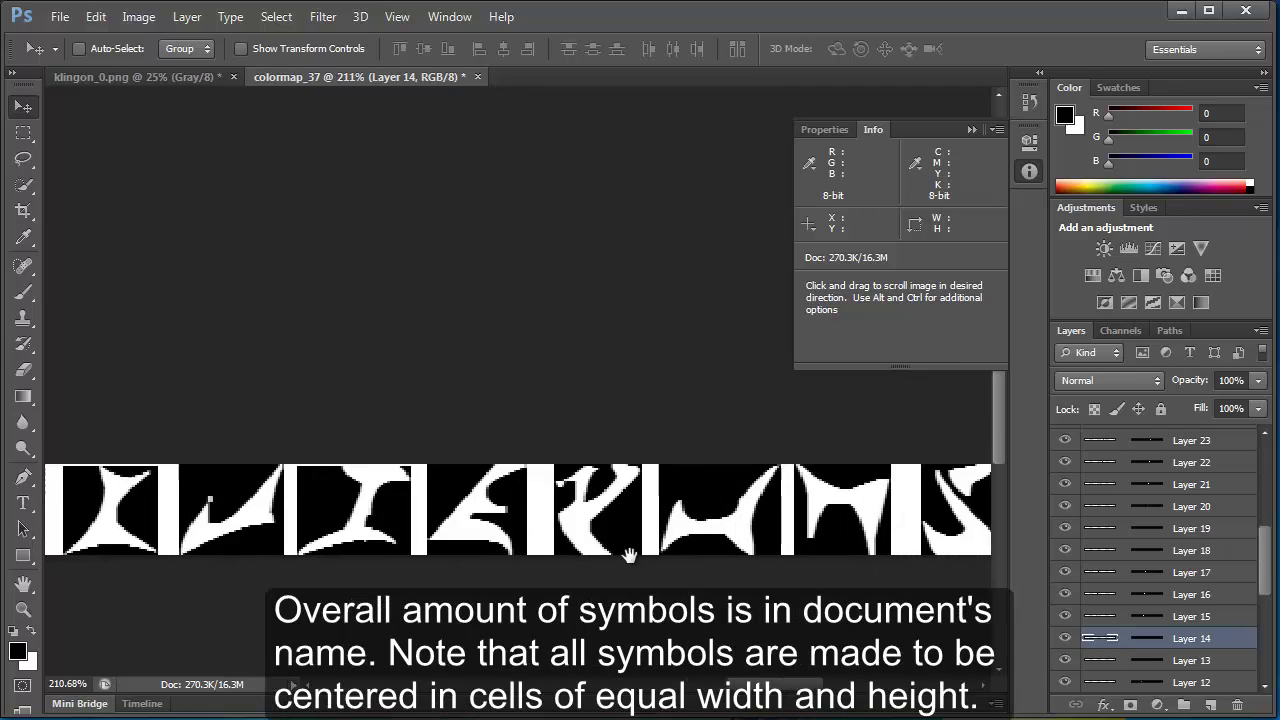
pyautogui.hscroll(3, 630, 556)
pyautogui.hscroll(3, 650, 560)
pyautogui.hscroll(3, 673, 568)
pyautogui.hscroll(3, 673, 568)
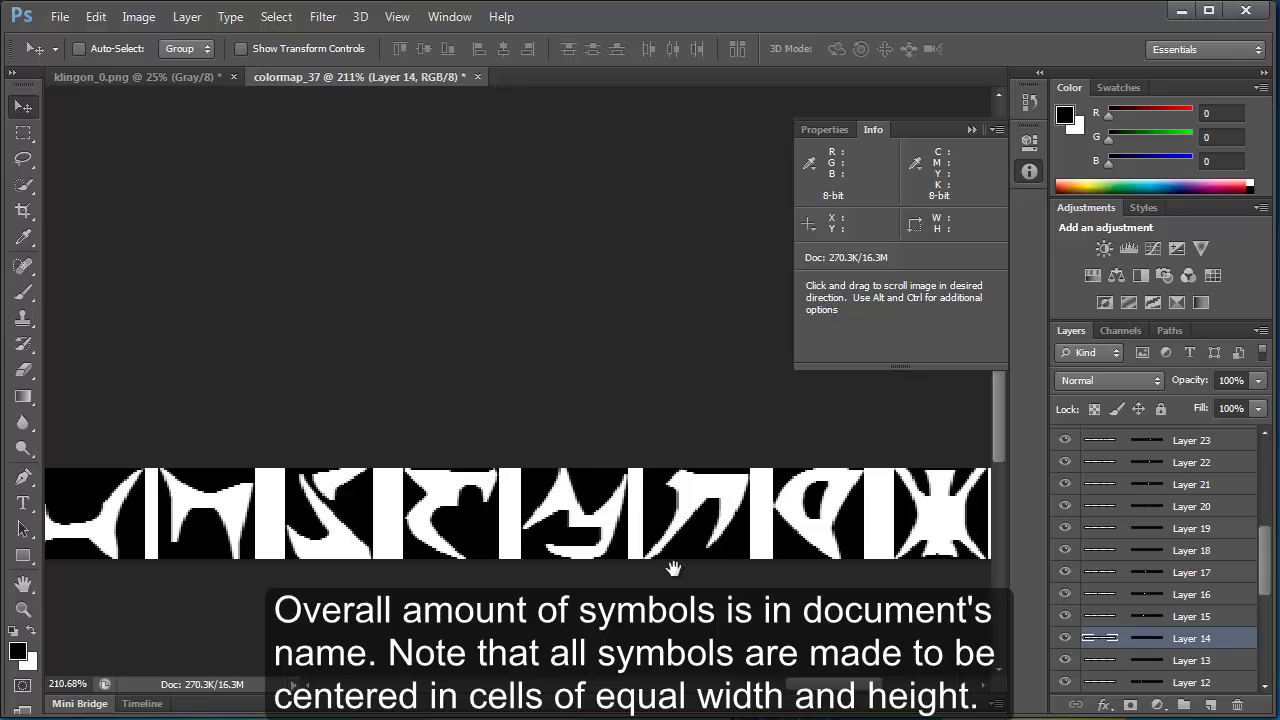
pyautogui.moveTo(1266, 560); pyautogui.dragTo(1264, 658)
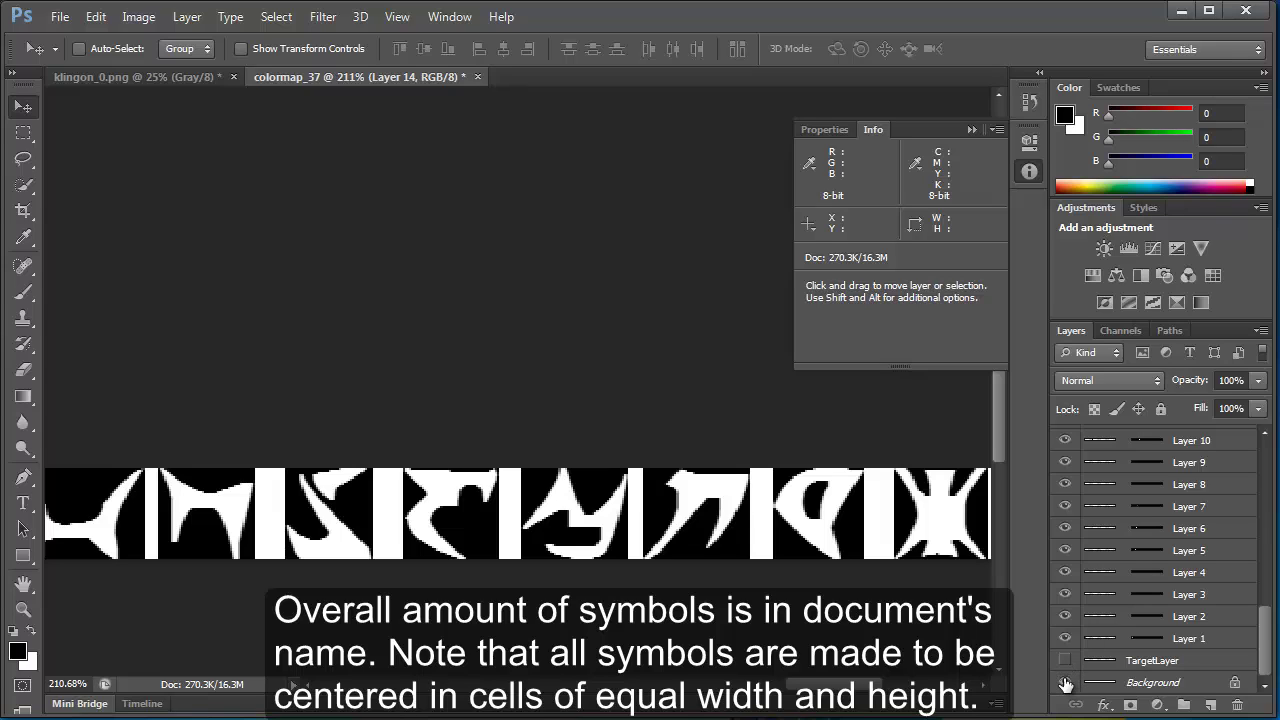
pyautogui.click(1065, 683)
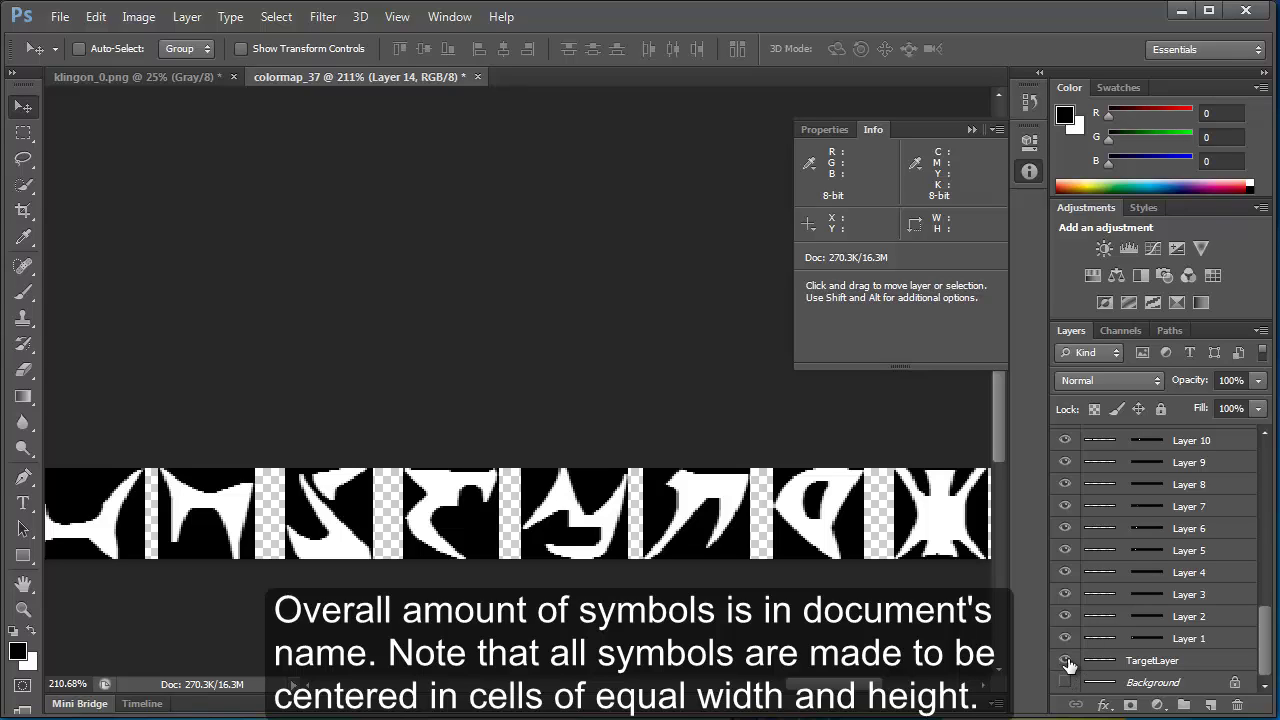
pyautogui.click(1124, 664)
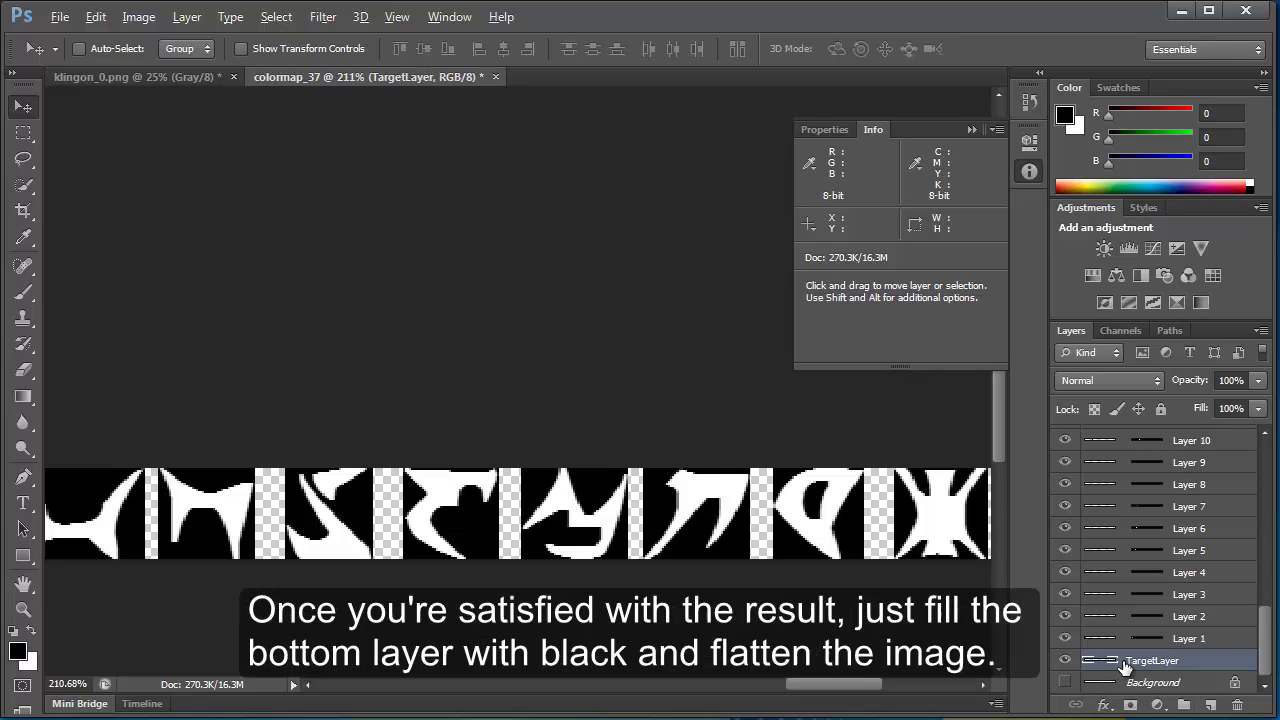
# Fill the bottom layer with black and confirm the 2146 × 43 px image size
pyautogui.hotkey('alt', 'BackSpace')
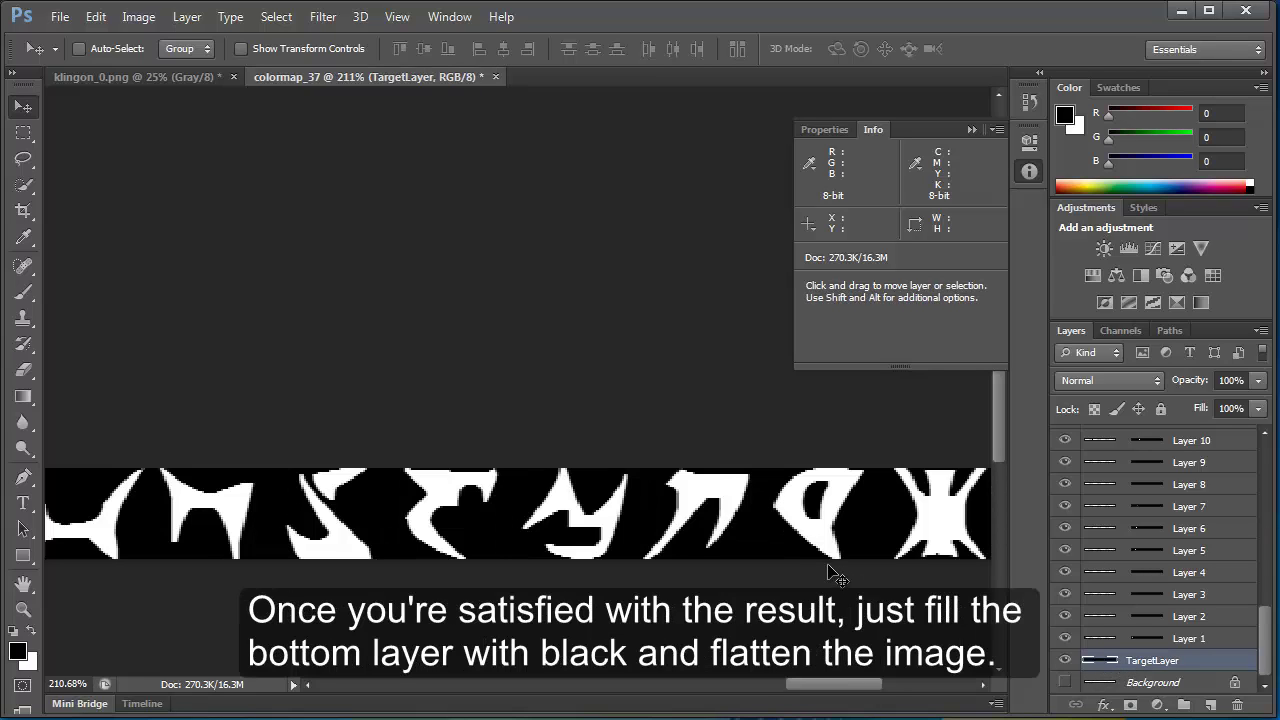
pyautogui.hotkey('ctrl', '0')
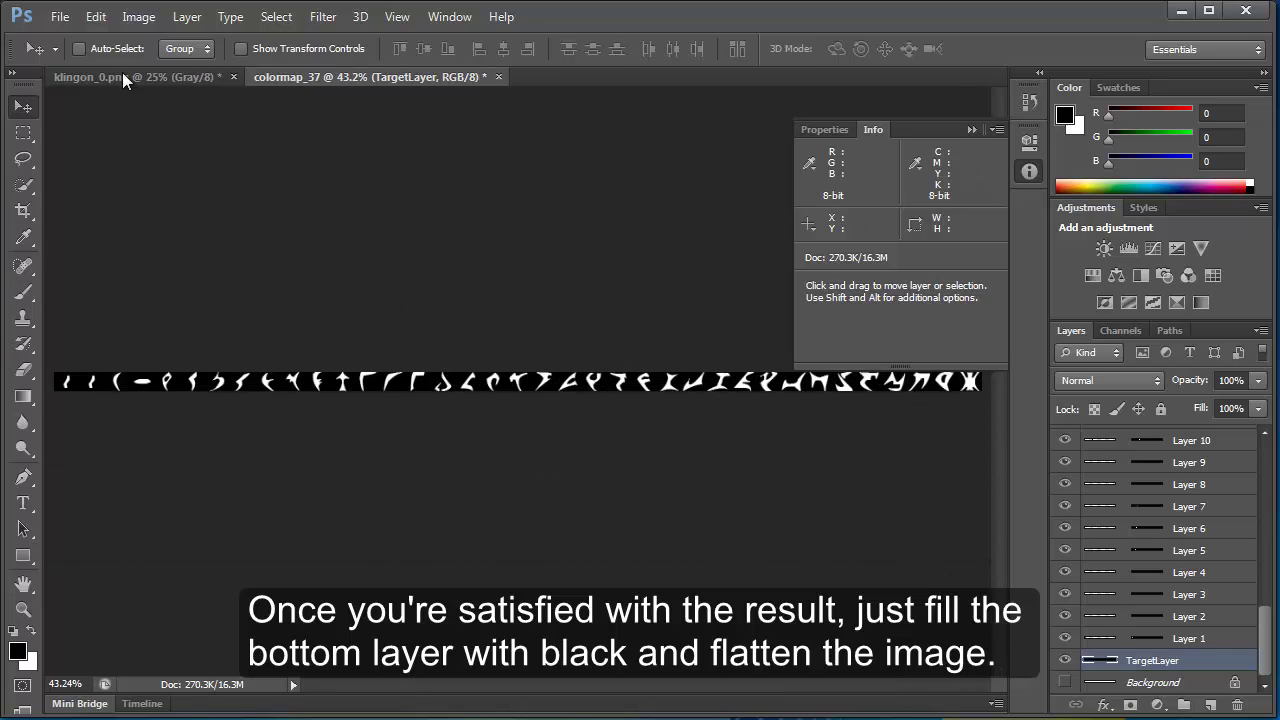
pyautogui.click(138, 17)
pyautogui.click(200, 167)
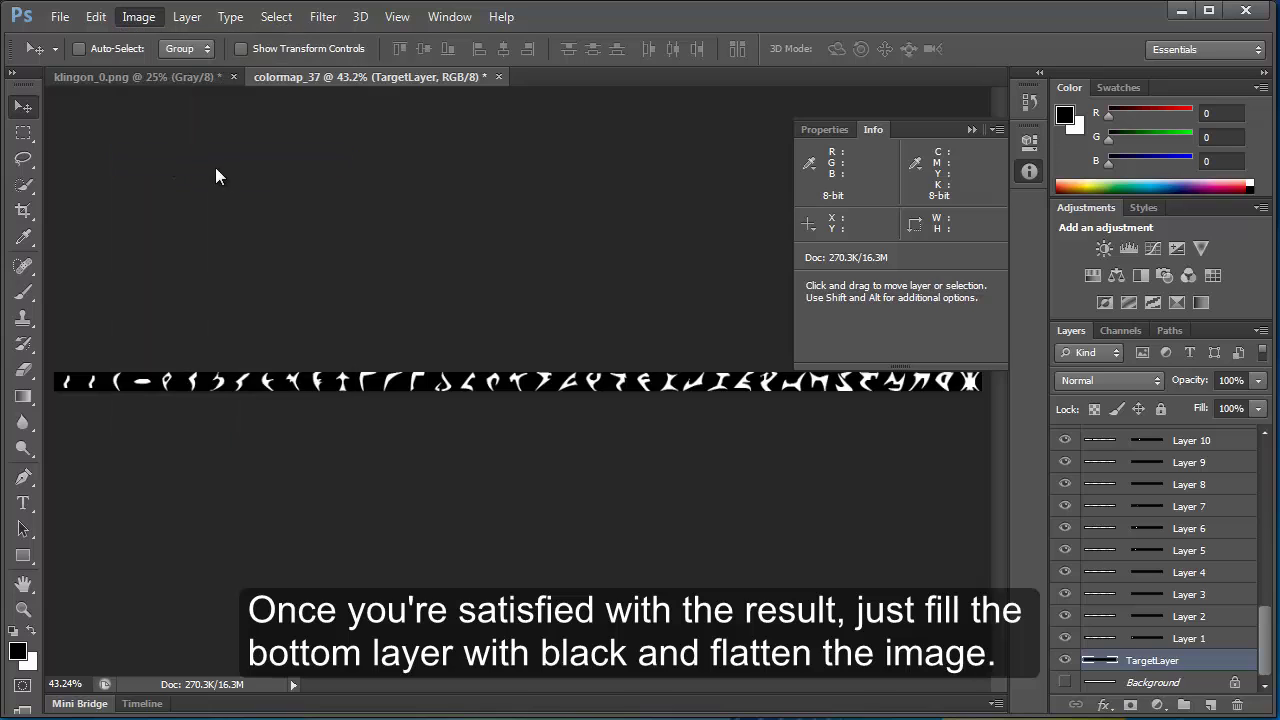
pyautogui.moveTo(948, 274); pyautogui.dragTo(524, 162)
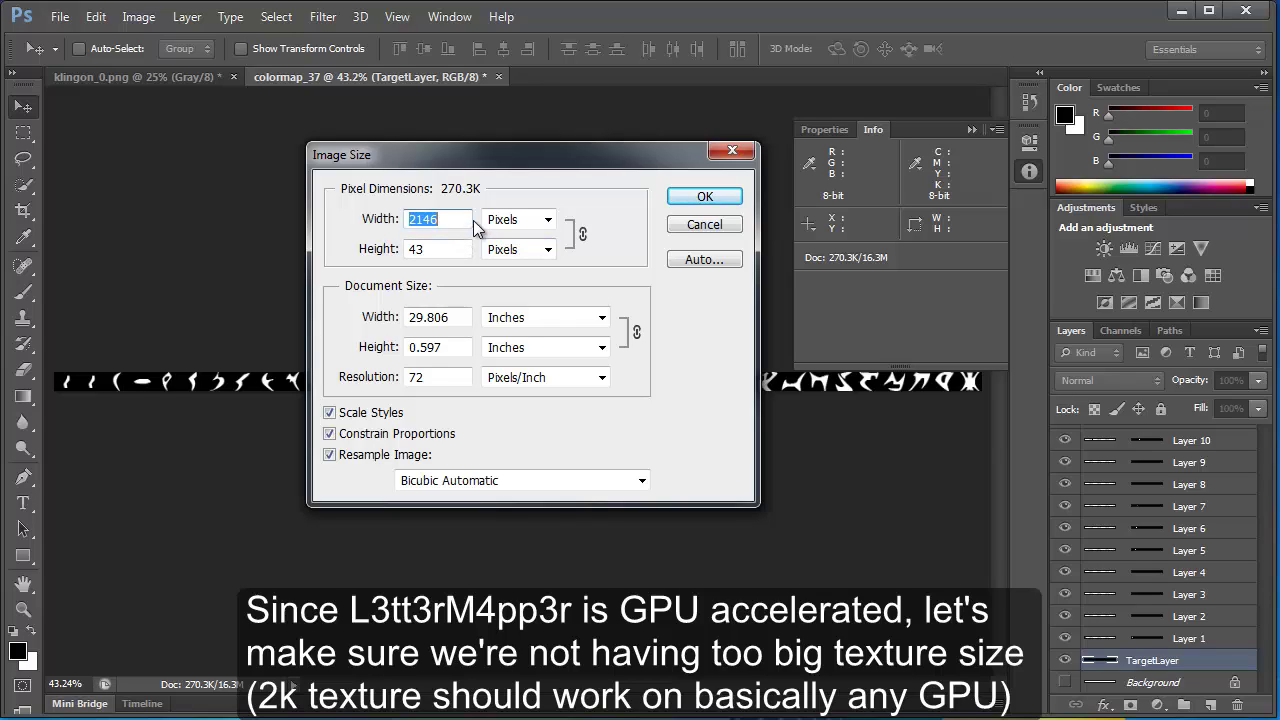
pyautogui.moveTo(476, 226)
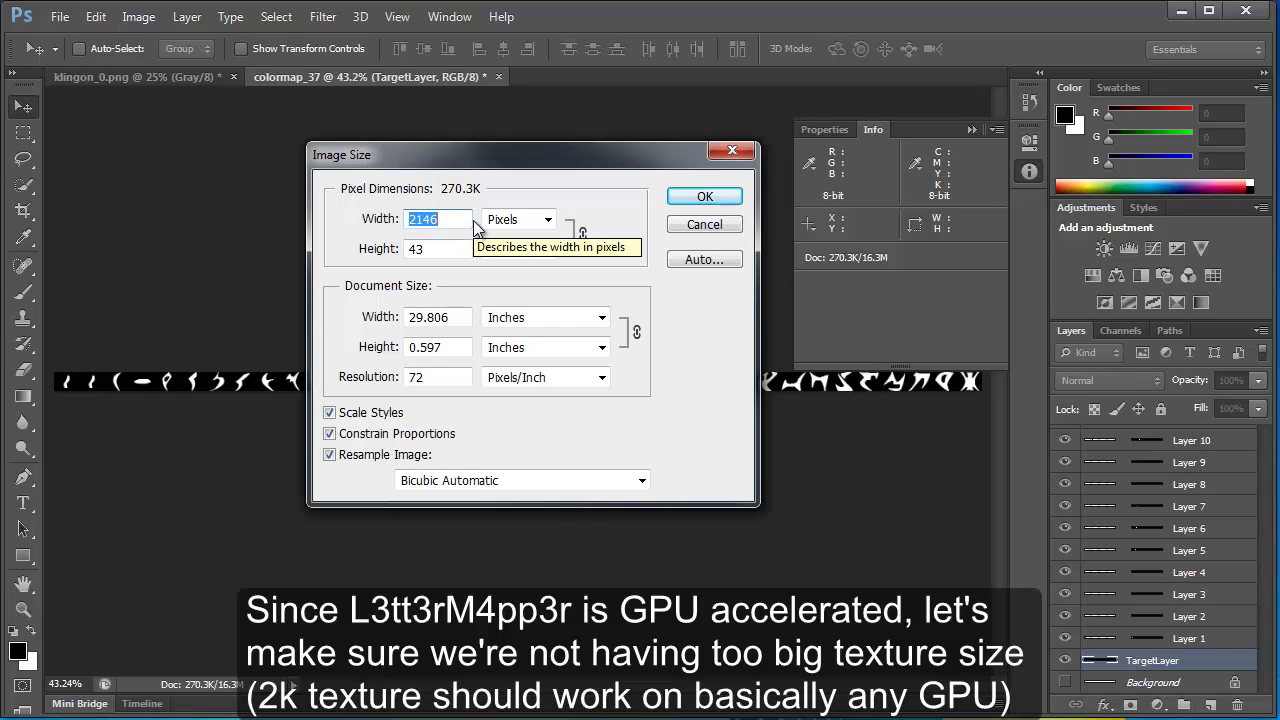
pyautogui.click(710, 196)
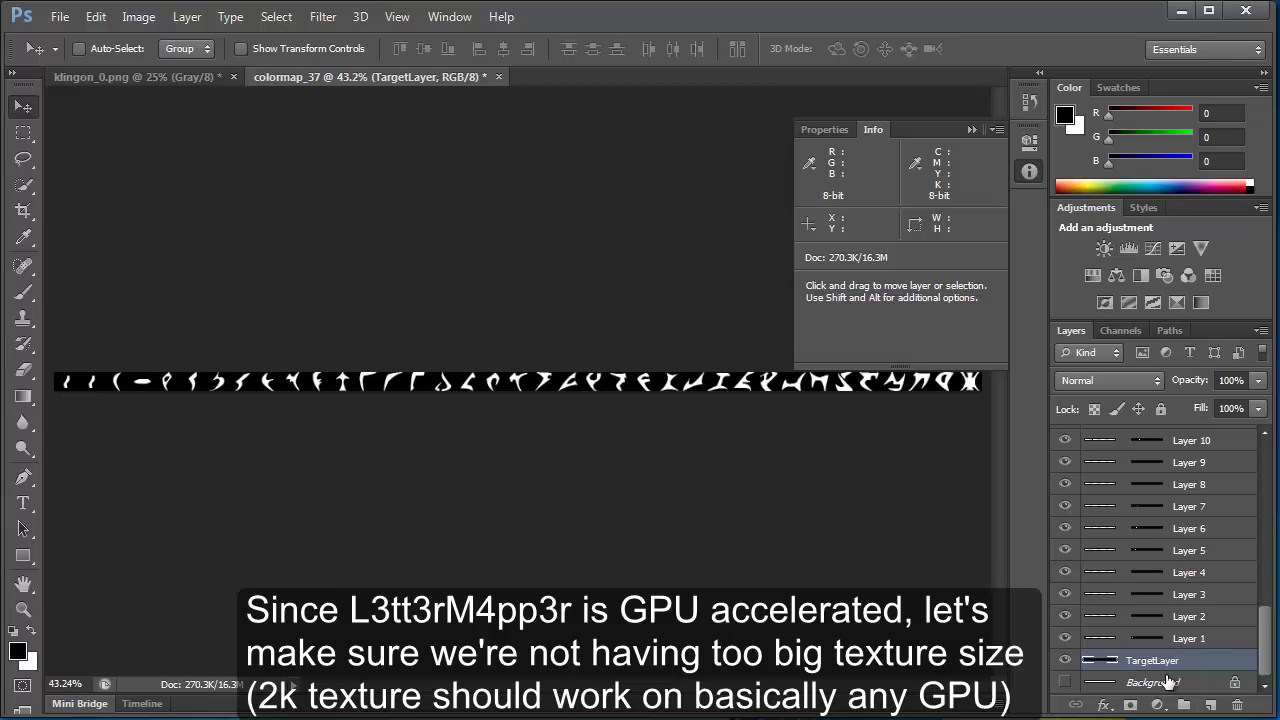
# Select all layers from Background up to Layer 37 and merge them into one
pyautogui.click(1158, 682)
pyautogui.scroll(5, 1143, 600)
pyautogui.scroll(5, 1143, 586)
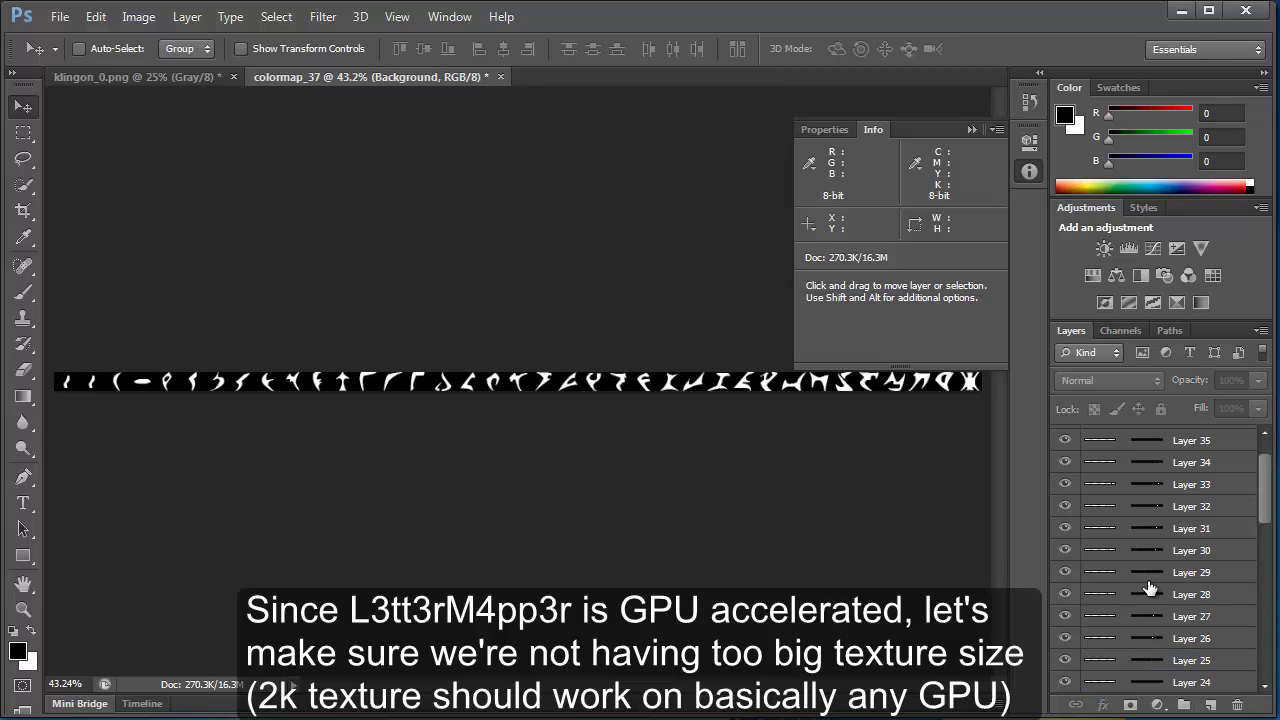
pyautogui.scroll(5, 1160, 540)
pyautogui.keyDown('shift'); pyautogui.click(1097, 443); pyautogui.keyUp('shift')
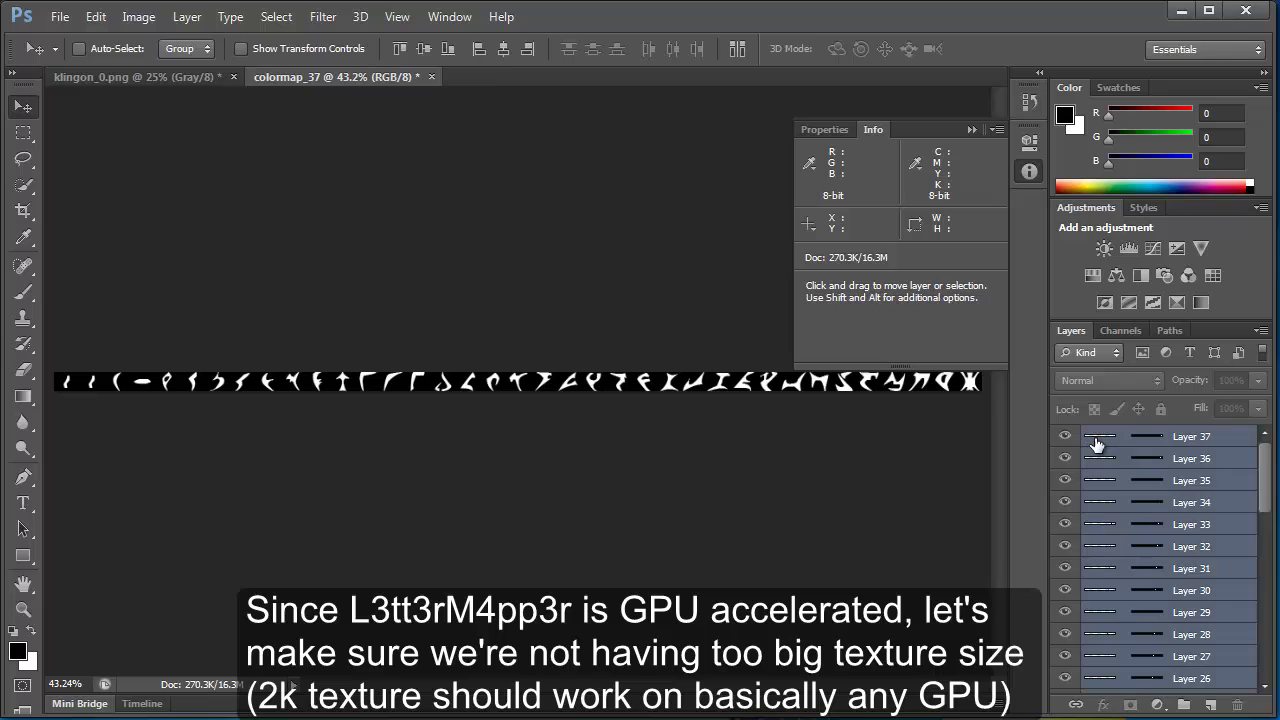
pyautogui.hotkey('ctrl', 'e')
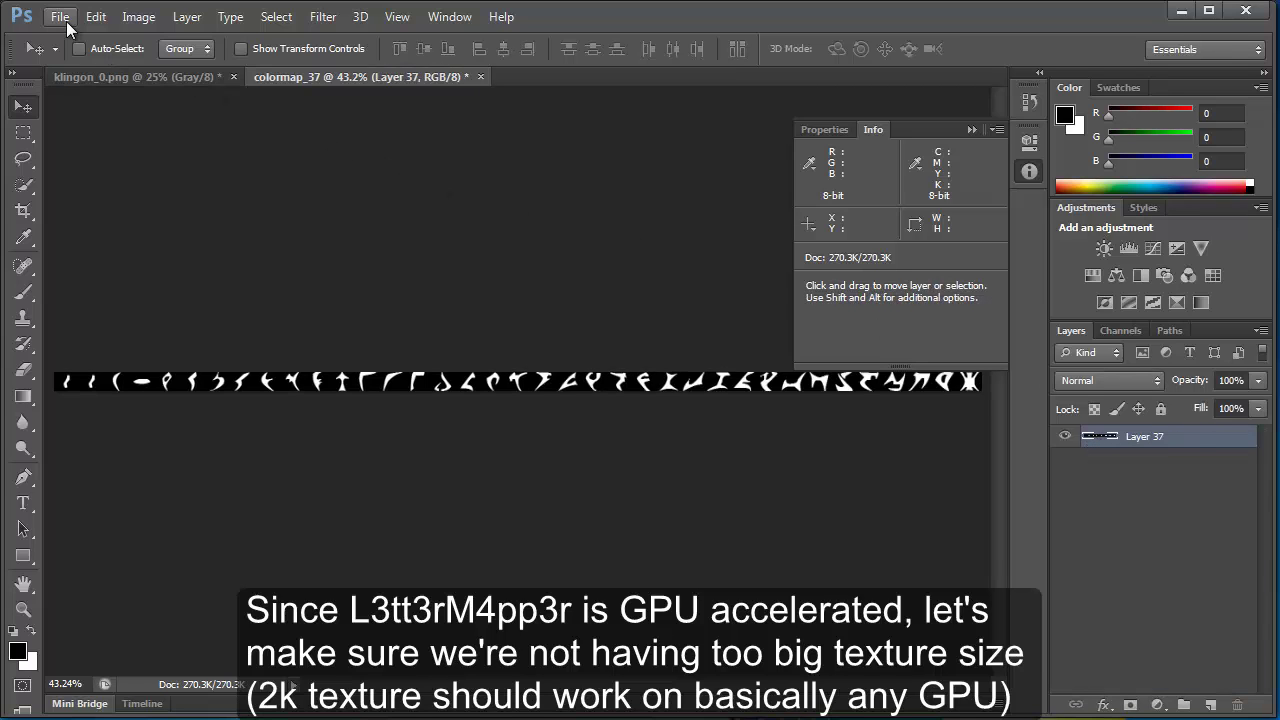
# Save the glyph strip to the Desktop as Klingon_37 PNG with default PNG options
pyautogui.click(64, 19)
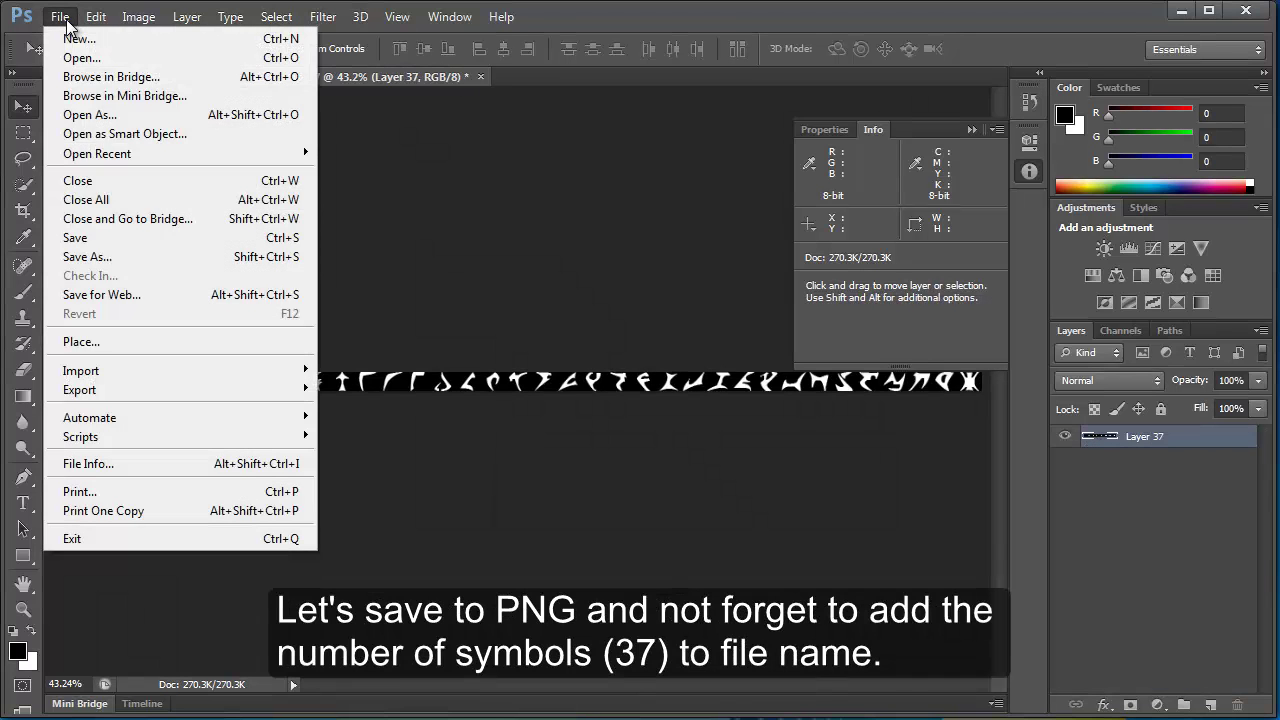
pyautogui.click(104, 256)
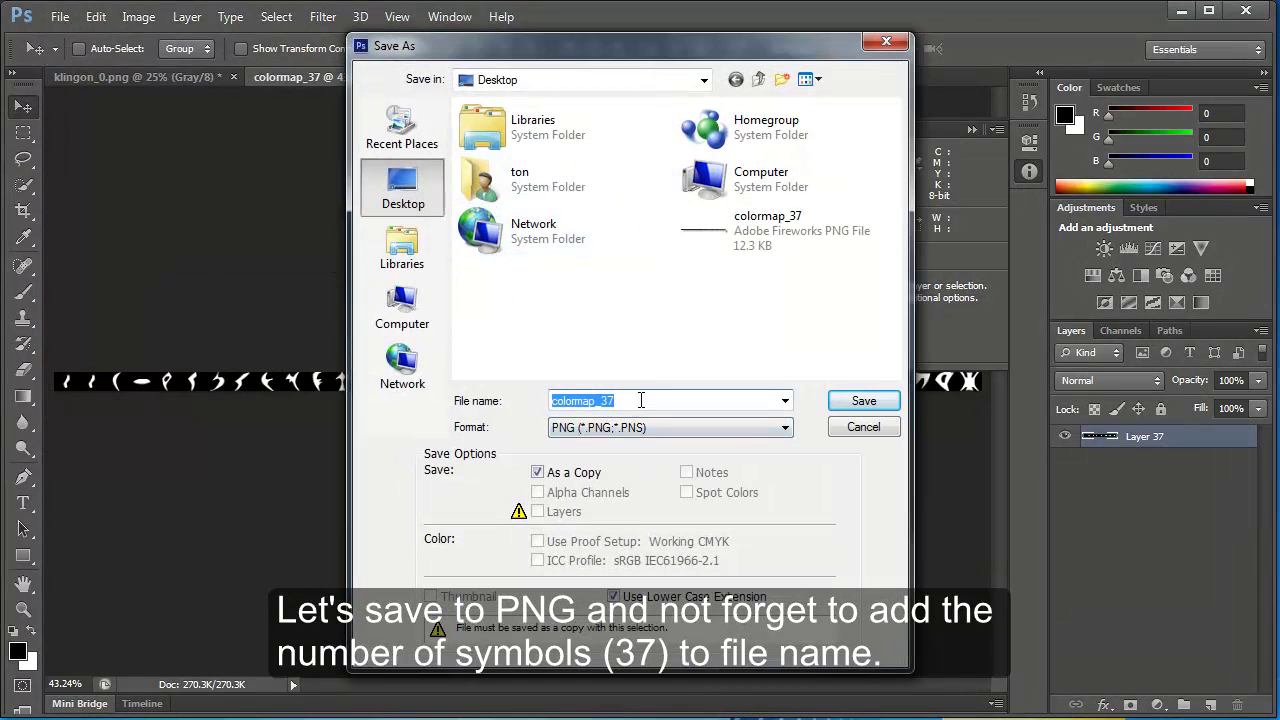
pyautogui.write('Klingon')
pyautogui.click(858, 410)
pyautogui.click(1007, 378)
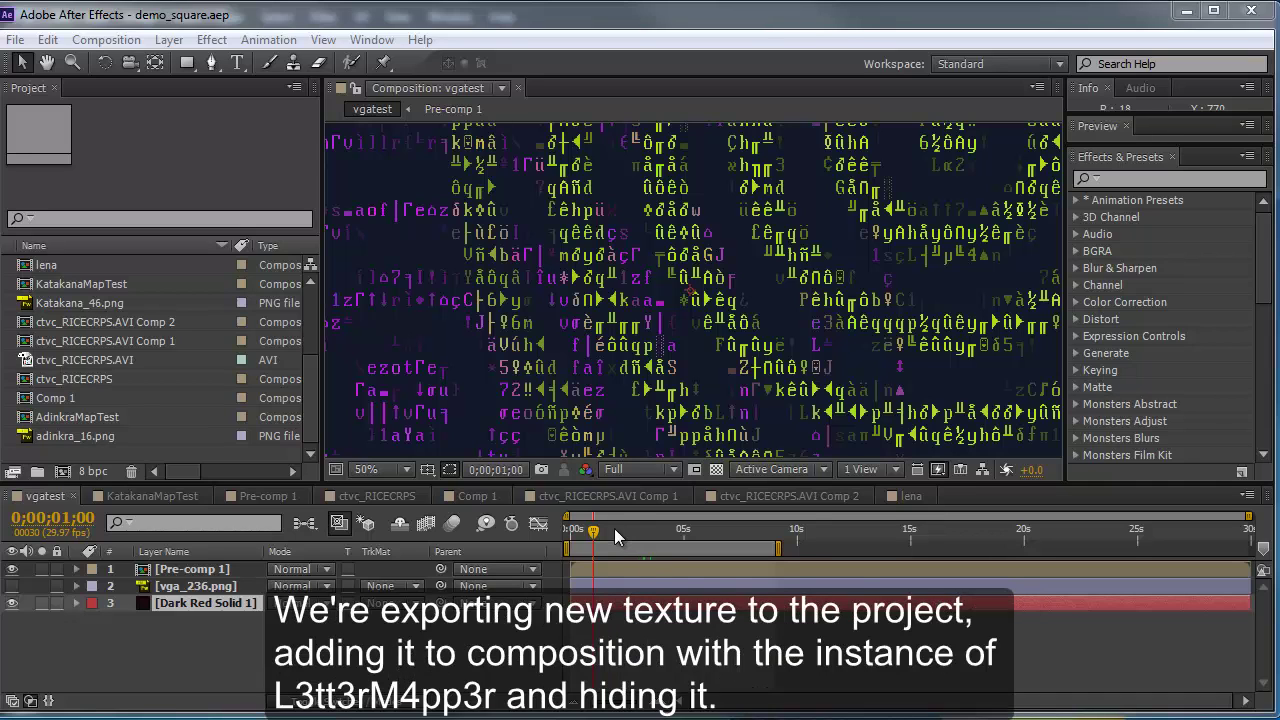
# Import Klingon_37.png from the Desktop and place it in vgatest as hidden layer 2
pyautogui.moveTo(594, 540); pyautogui.dragTo(633, 542)
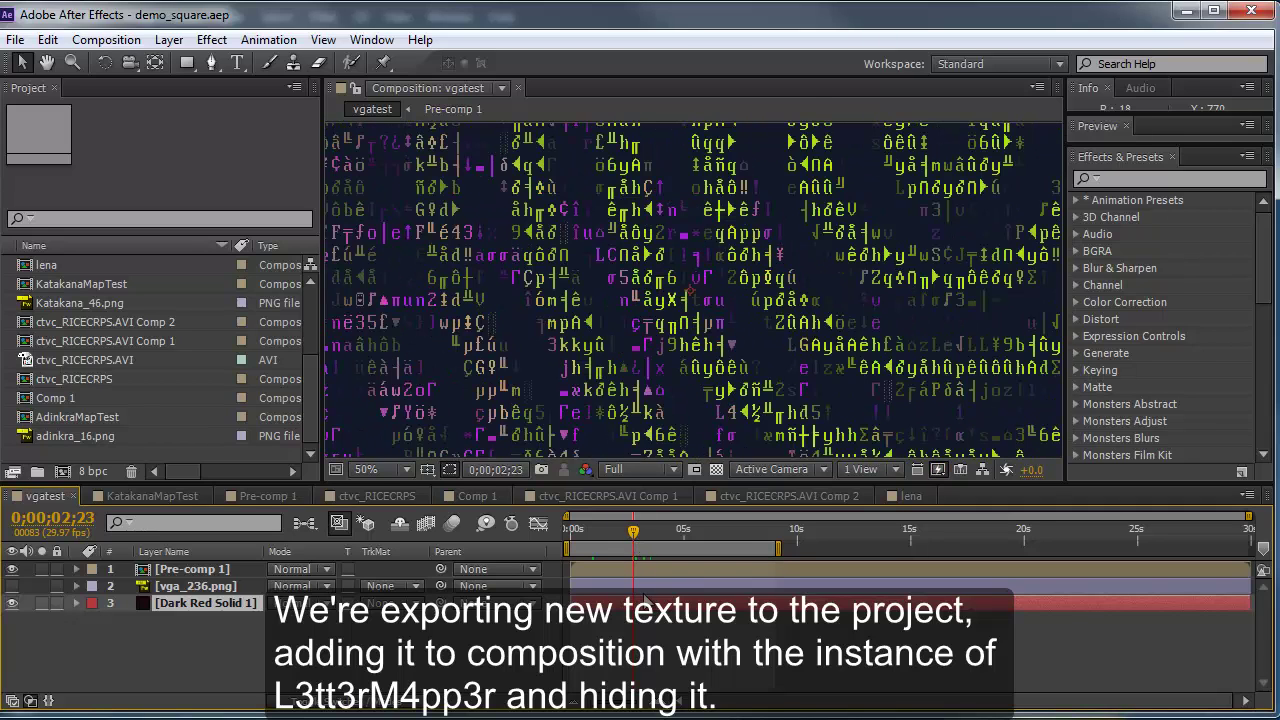
pyautogui.doubleClick(159, 453)
pyautogui.click(57, 205)
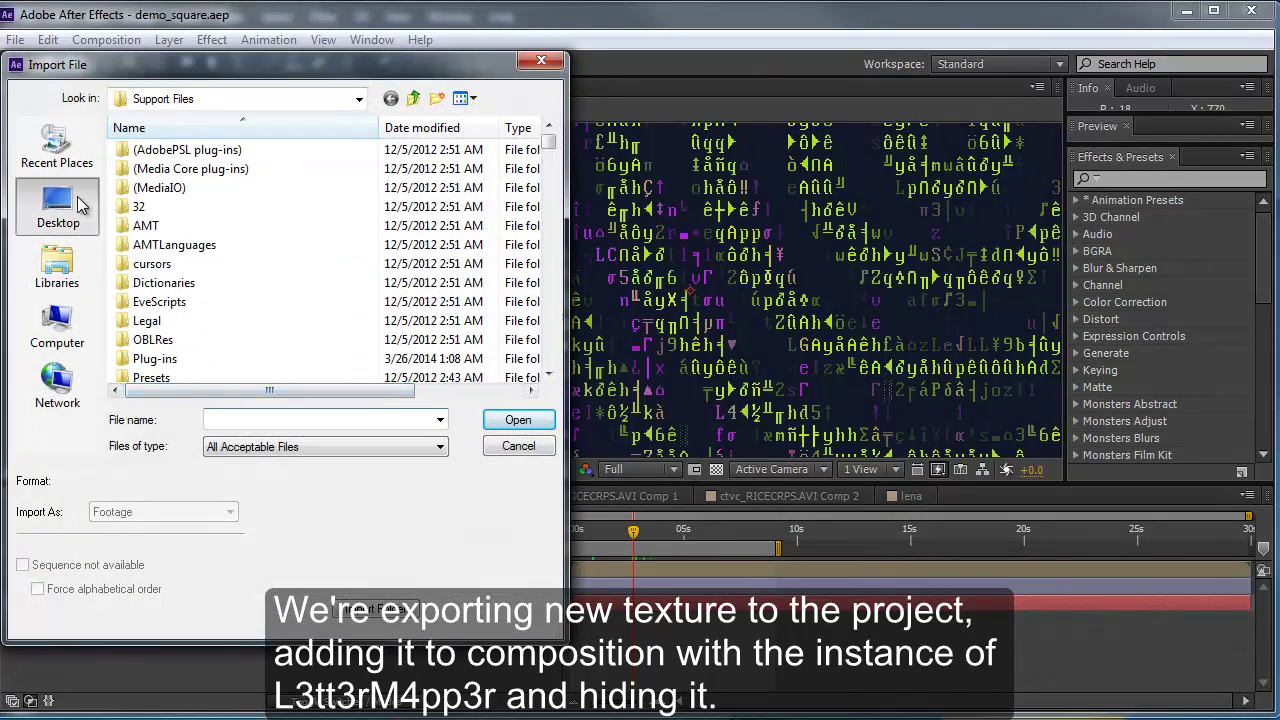
pyautogui.doubleClick(222, 350)
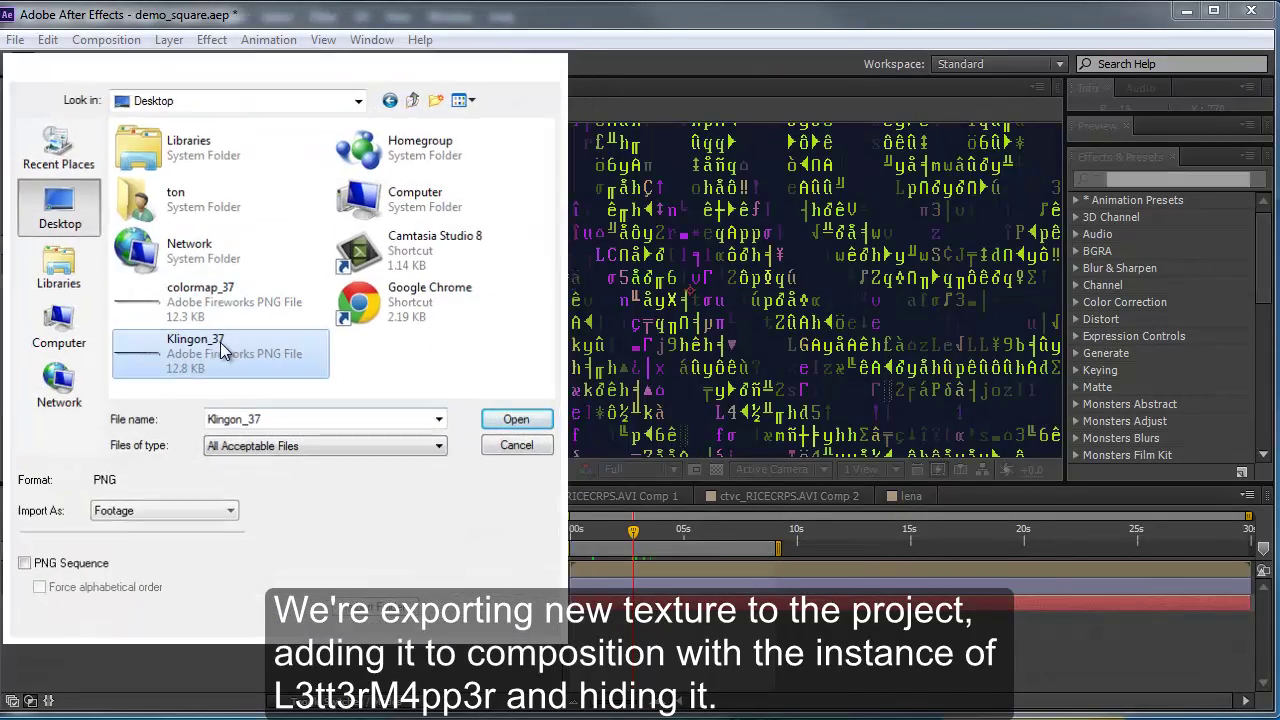
pyautogui.moveTo(100, 286); pyautogui.dragTo(200, 590)
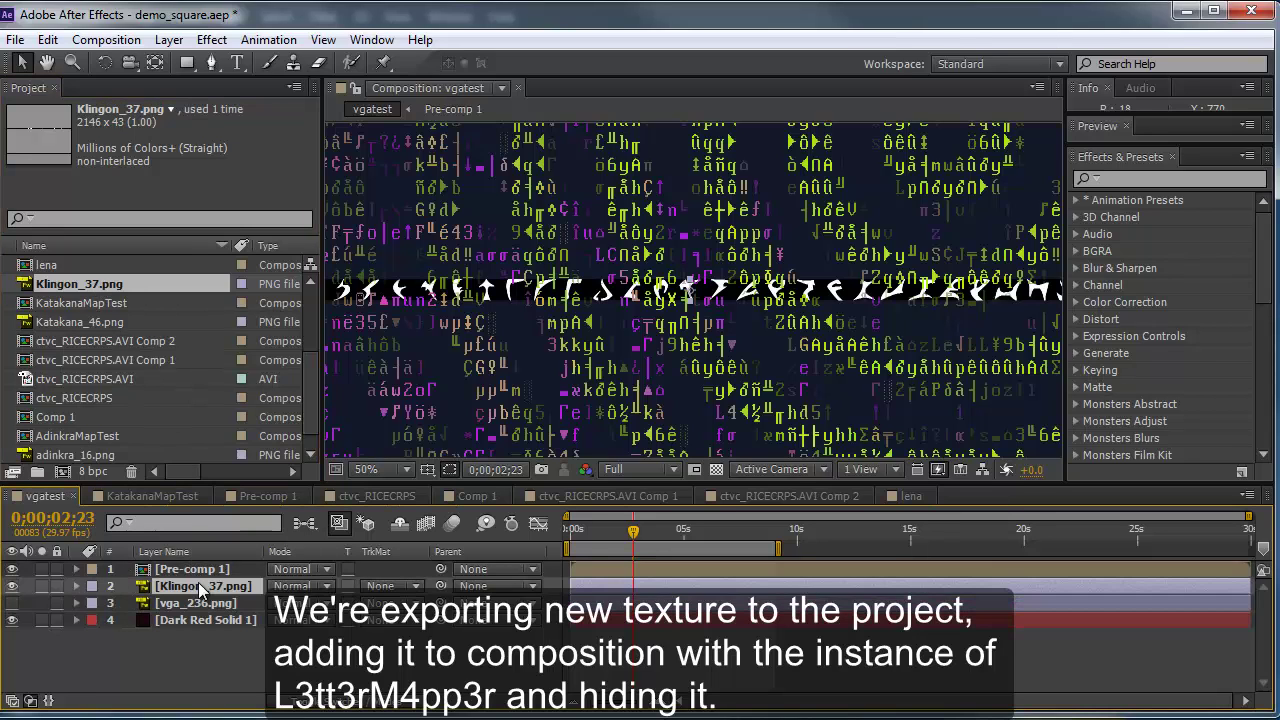
pyautogui.click(13, 586)
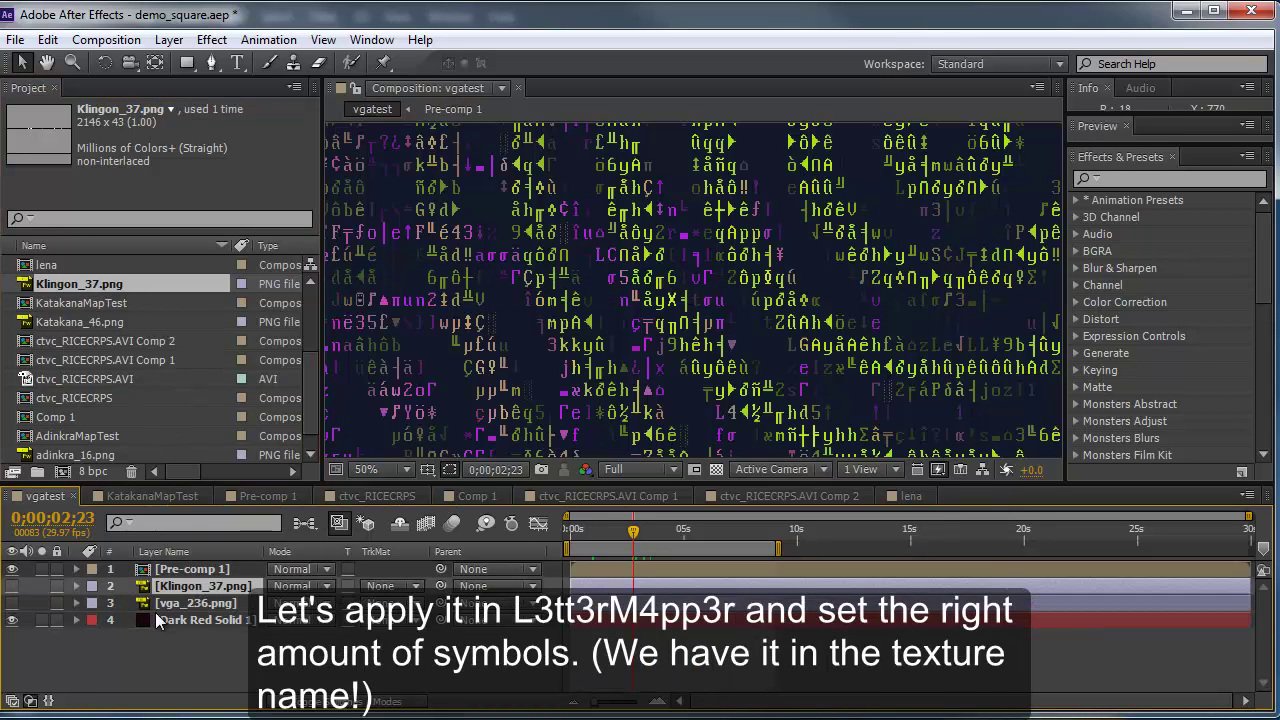
# Set Pre-comp 1's L3tt3rM4pp3r mapping texture to Klingon_37.png with 37 symbols
pyautogui.click(195, 570)
pyautogui.press('F3')
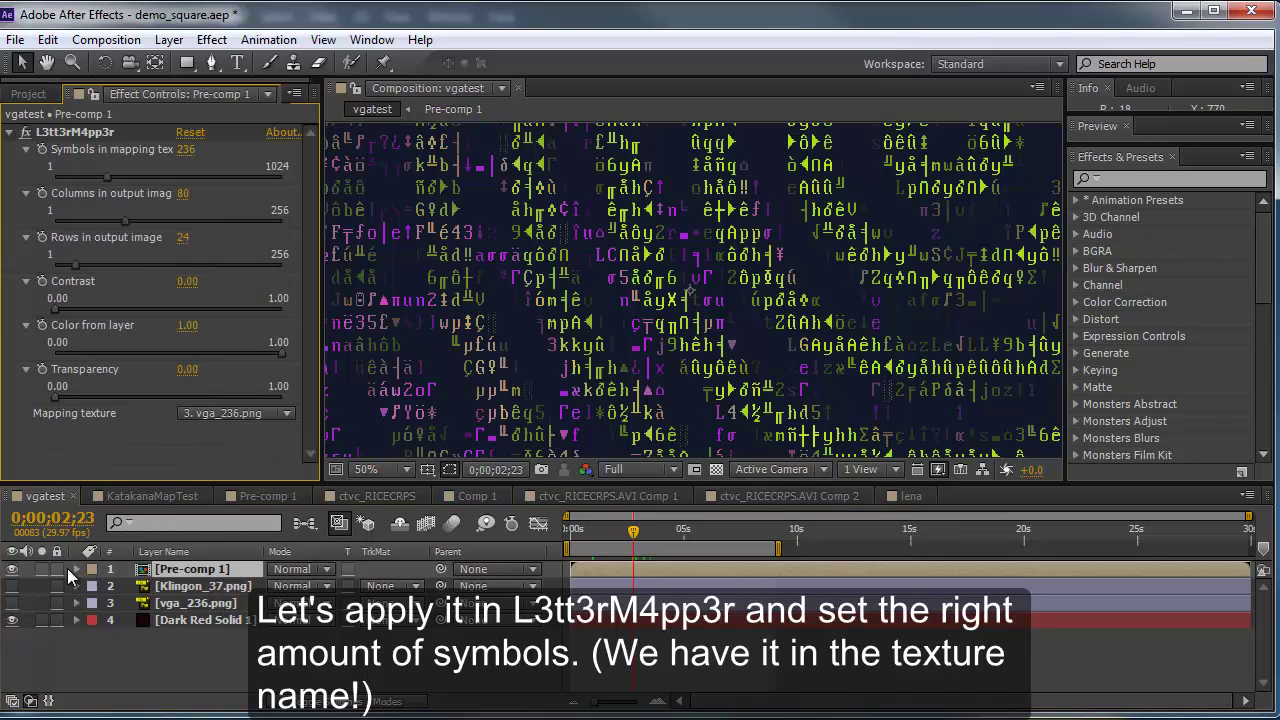
pyautogui.click(26, 133)
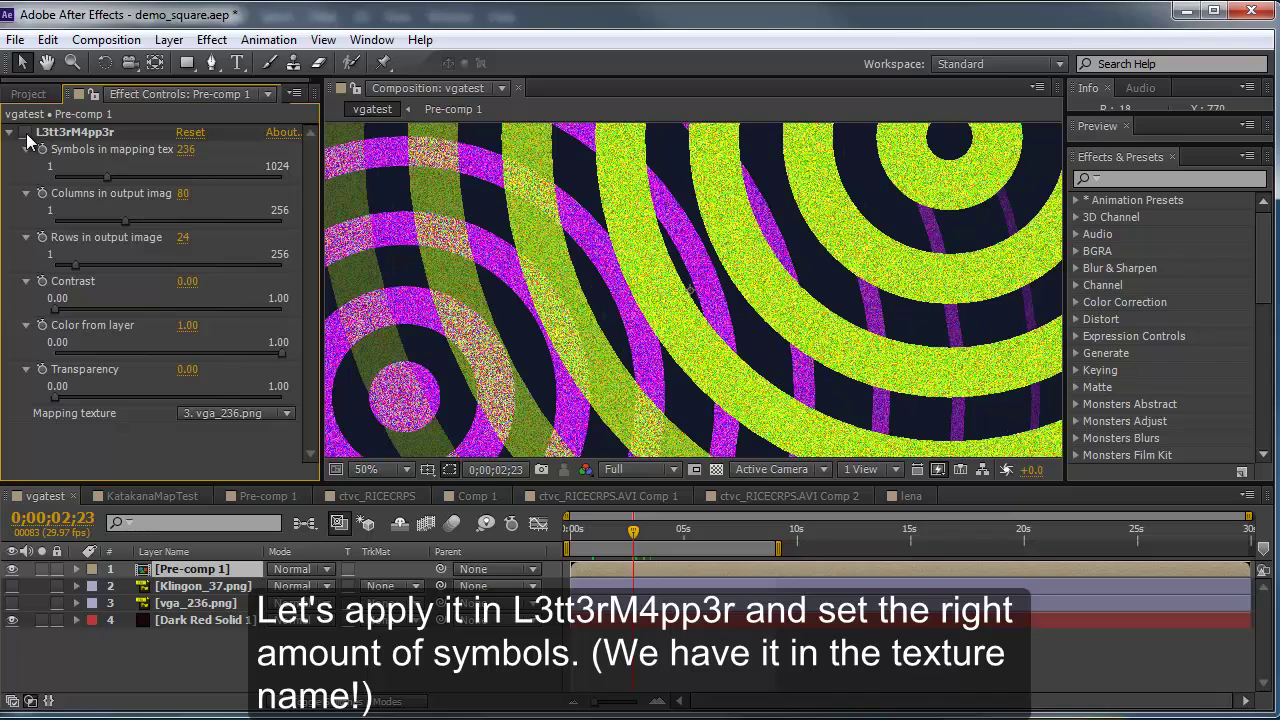
pyautogui.click(26, 133)
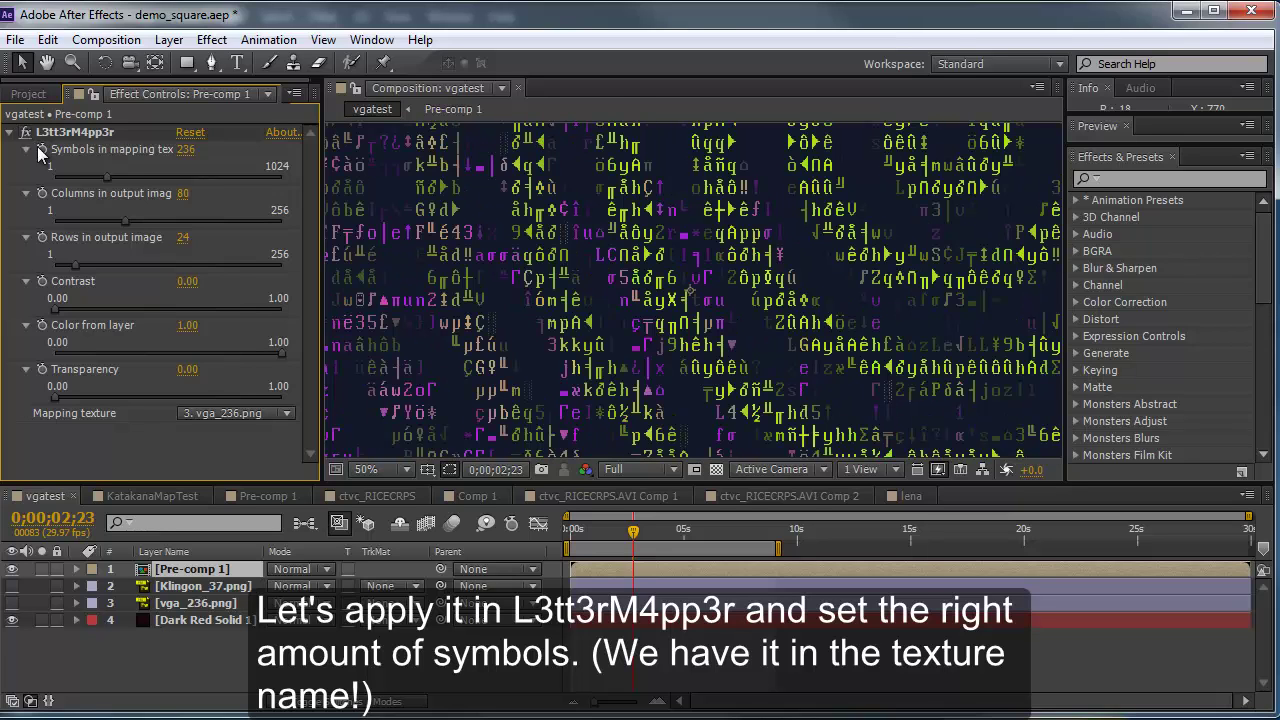
pyautogui.click(287, 415)
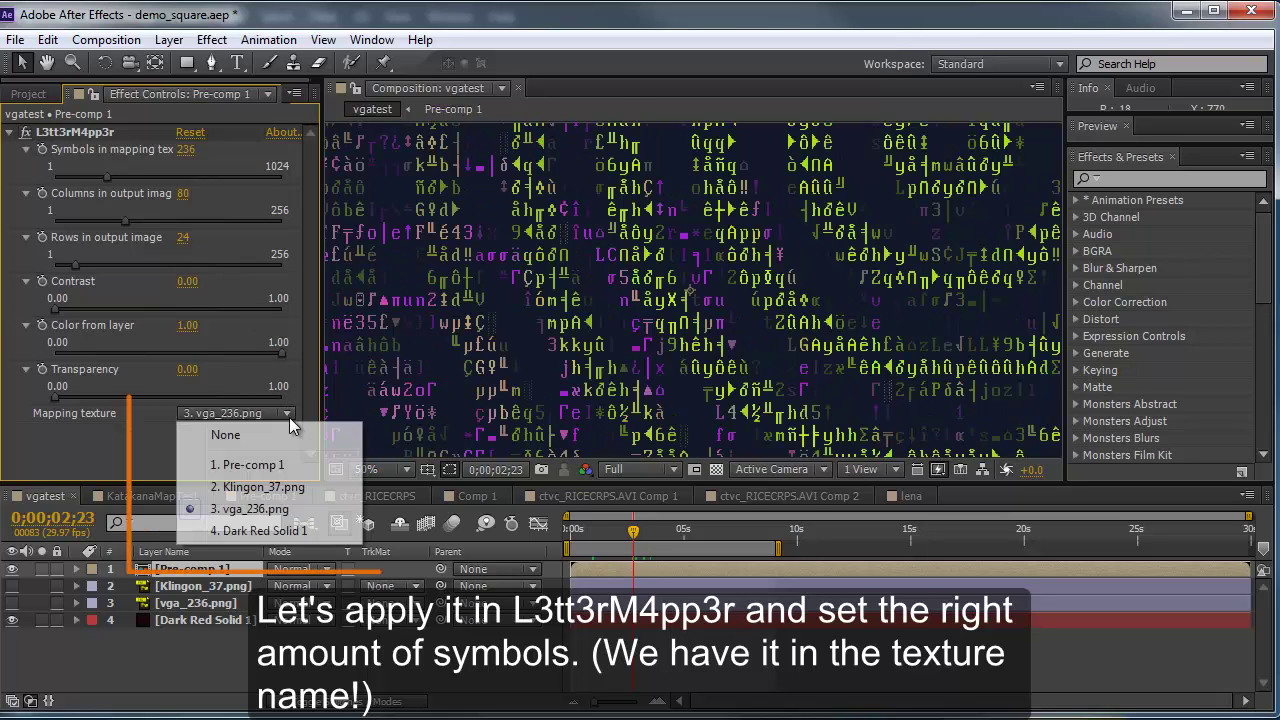
pyautogui.click(262, 487)
pyautogui.click(189, 149)
pyautogui.write('37')
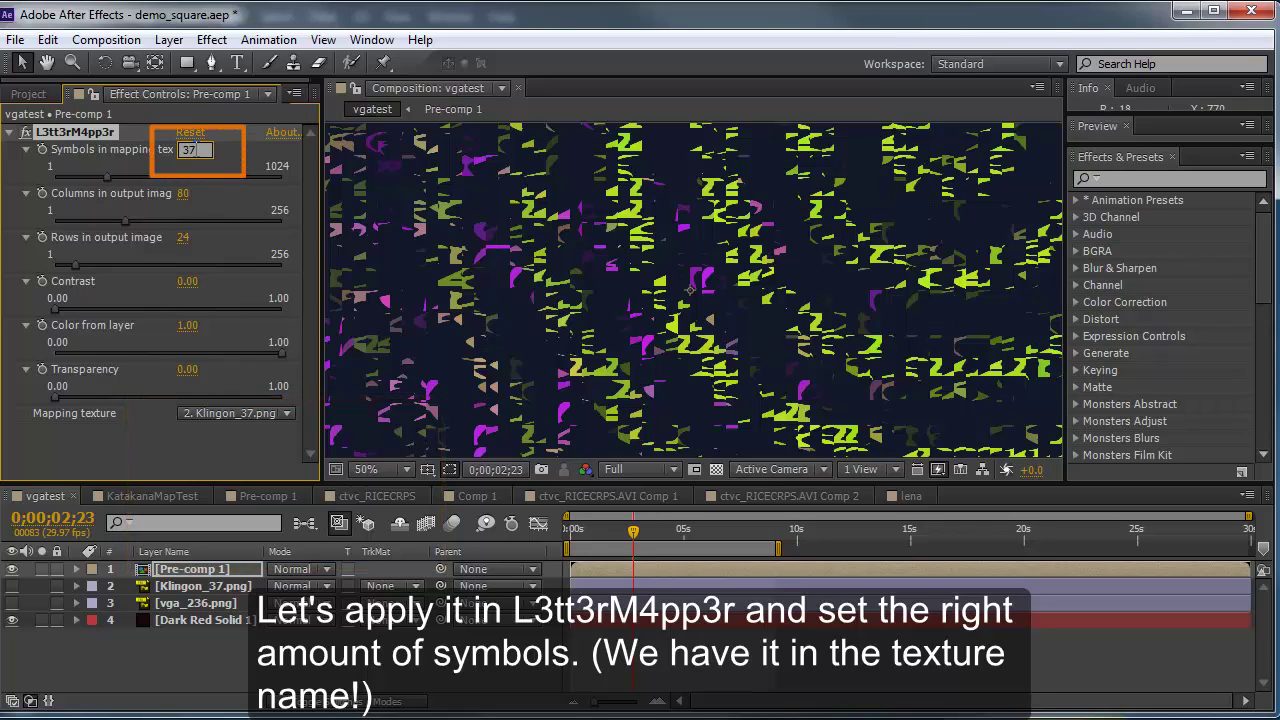
pyautogui.press('Return')
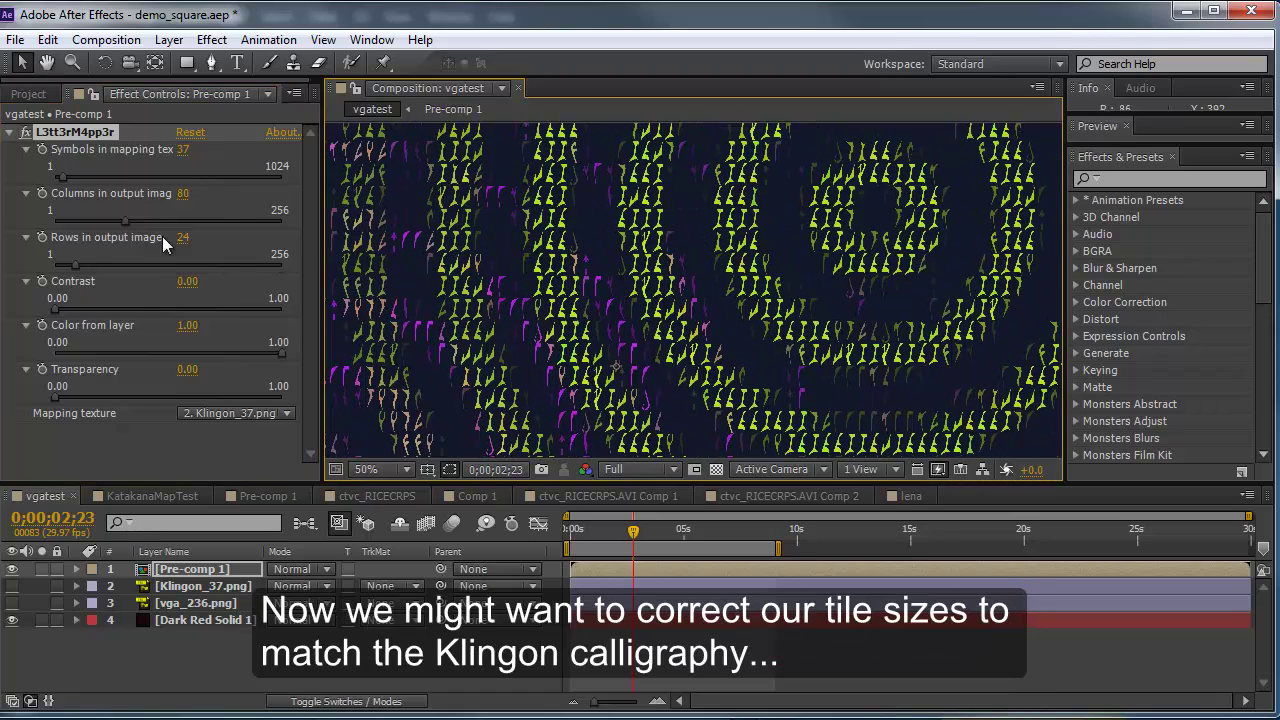
# Lower Columns in output image from 80 to 34, then stop the preview and view at 50%
pyautogui.moveTo(129, 216); pyautogui.dragTo(89, 219)
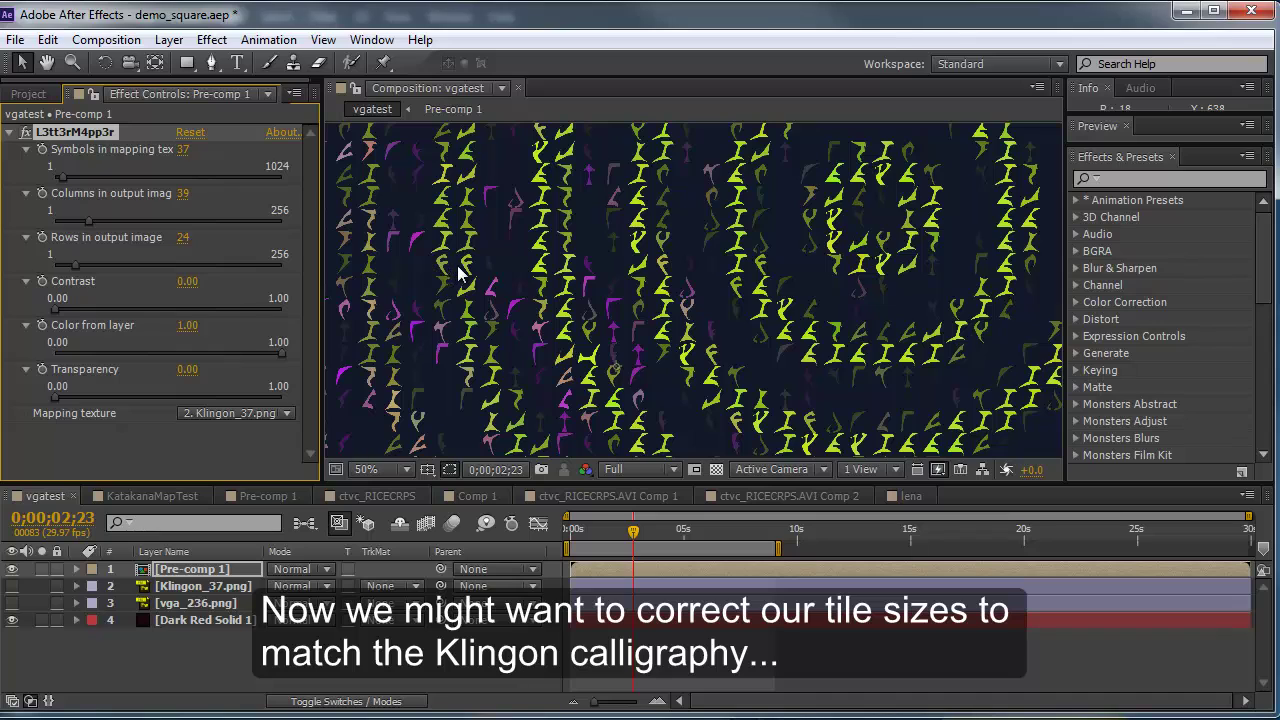
pyautogui.scroll(-1, 636, 280)
pyautogui.scroll(1, 637, 281)
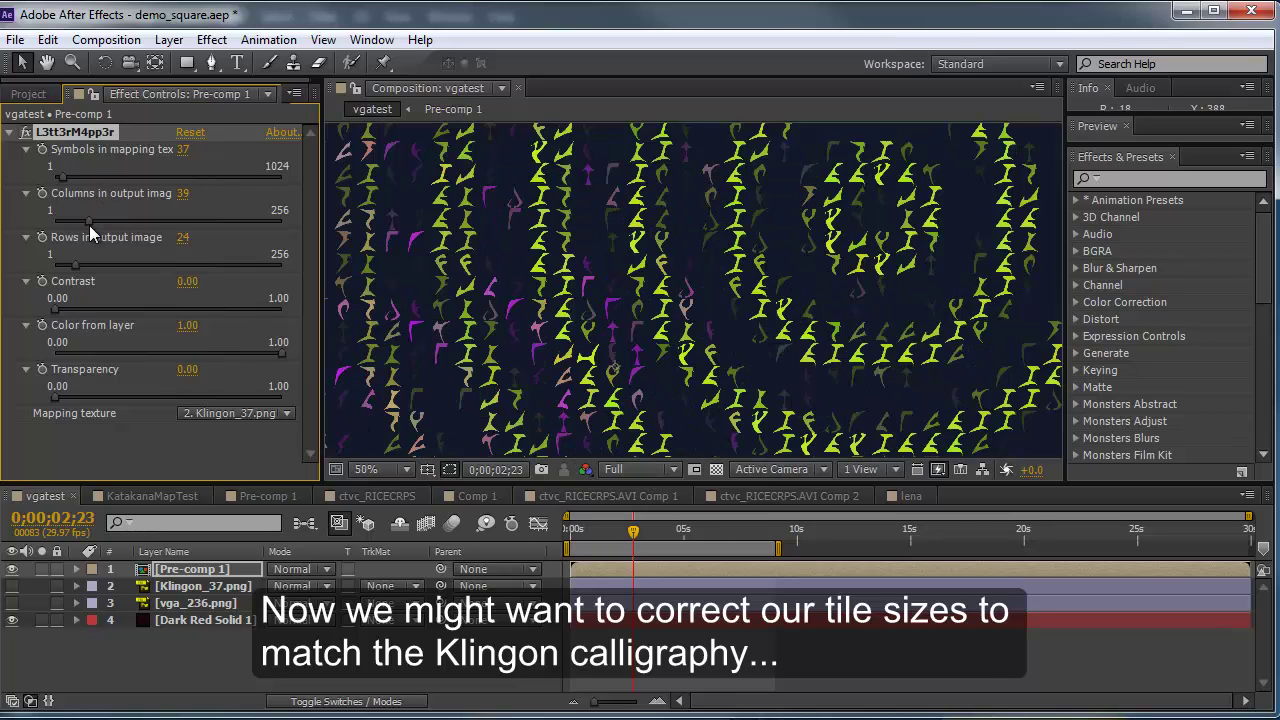
pyautogui.moveTo(87, 220); pyautogui.dragTo(85, 220)
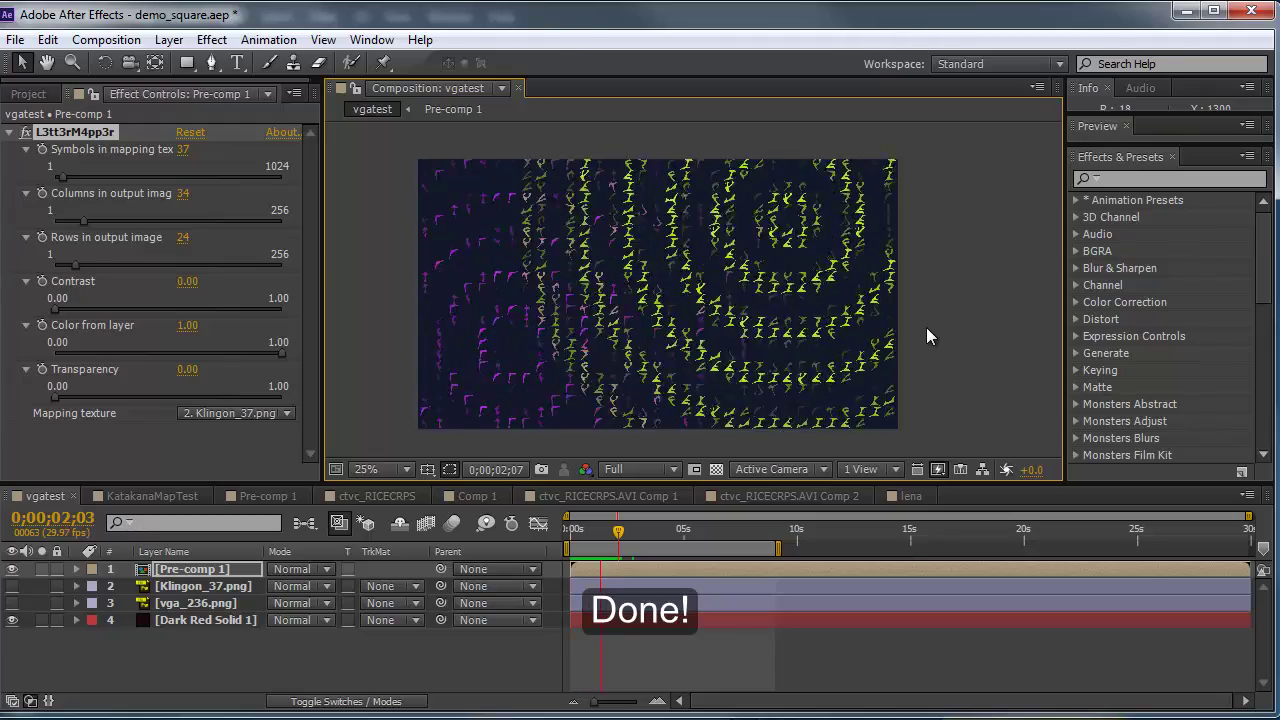
pyautogui.press('space')
pyautogui.press('.')
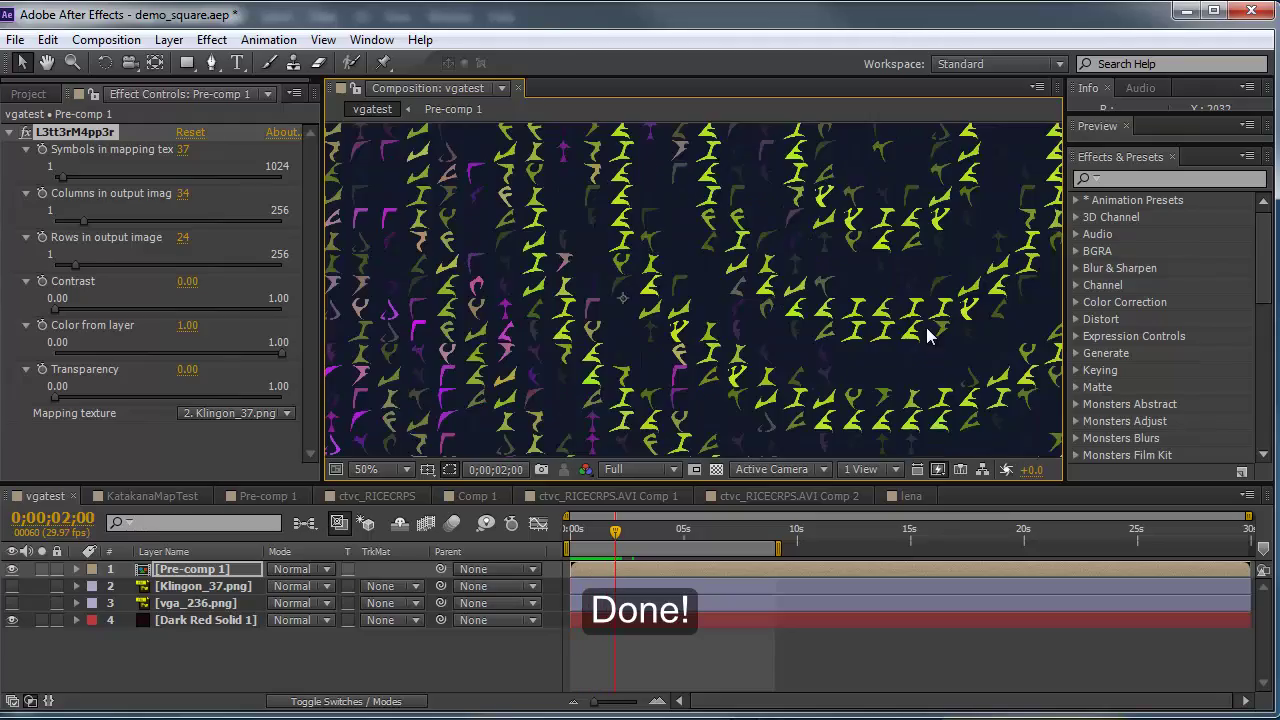